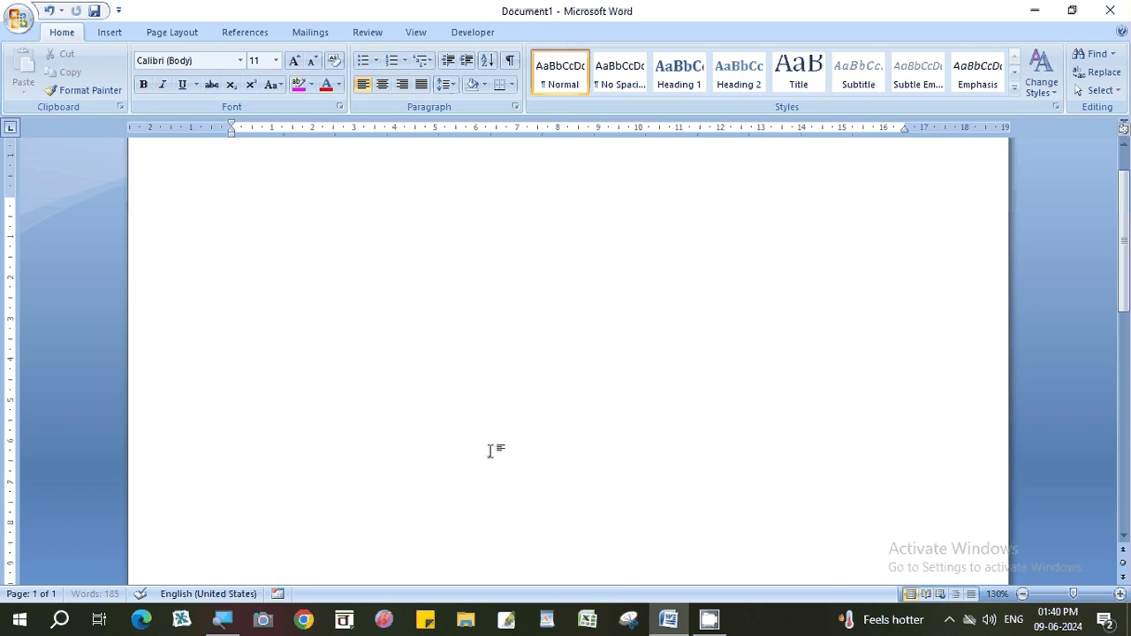
- Insert the C14 car photo below the paragraph and shrink it to 7.32 by 3.66 cm
key("ctrl+a")
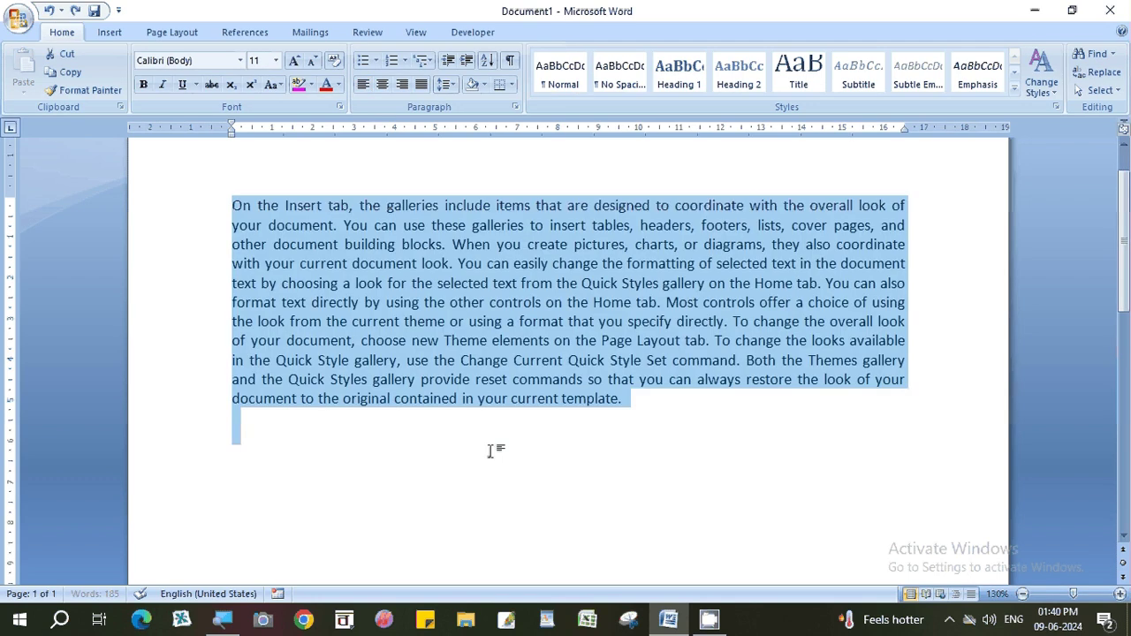
left_click(465, 442)
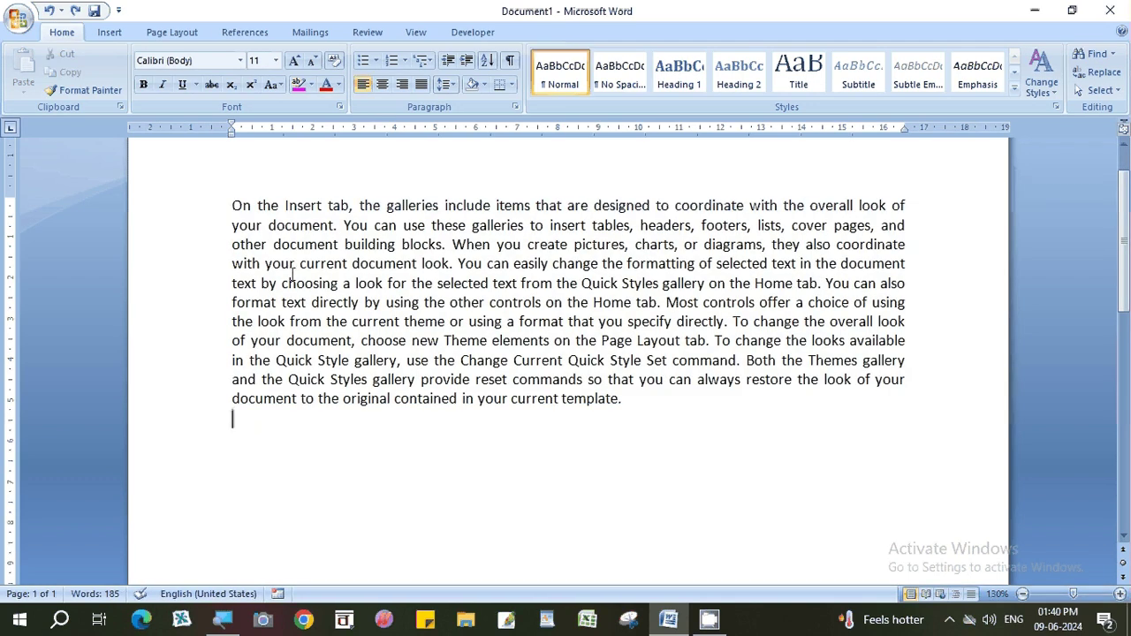
left_click(106, 34)
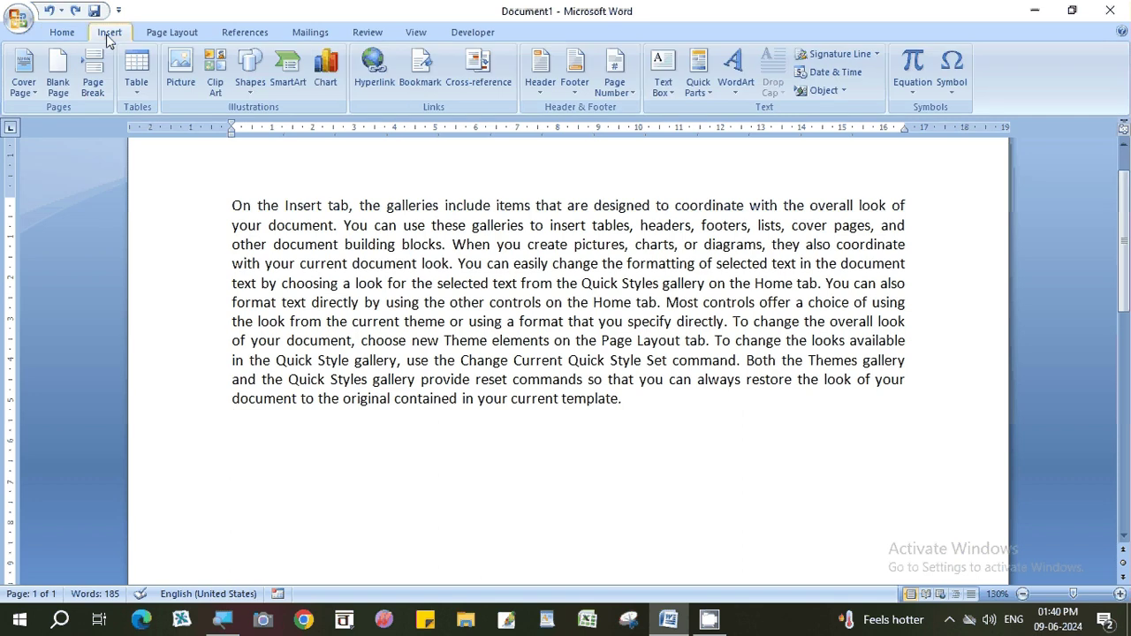
left_click(169, 83)
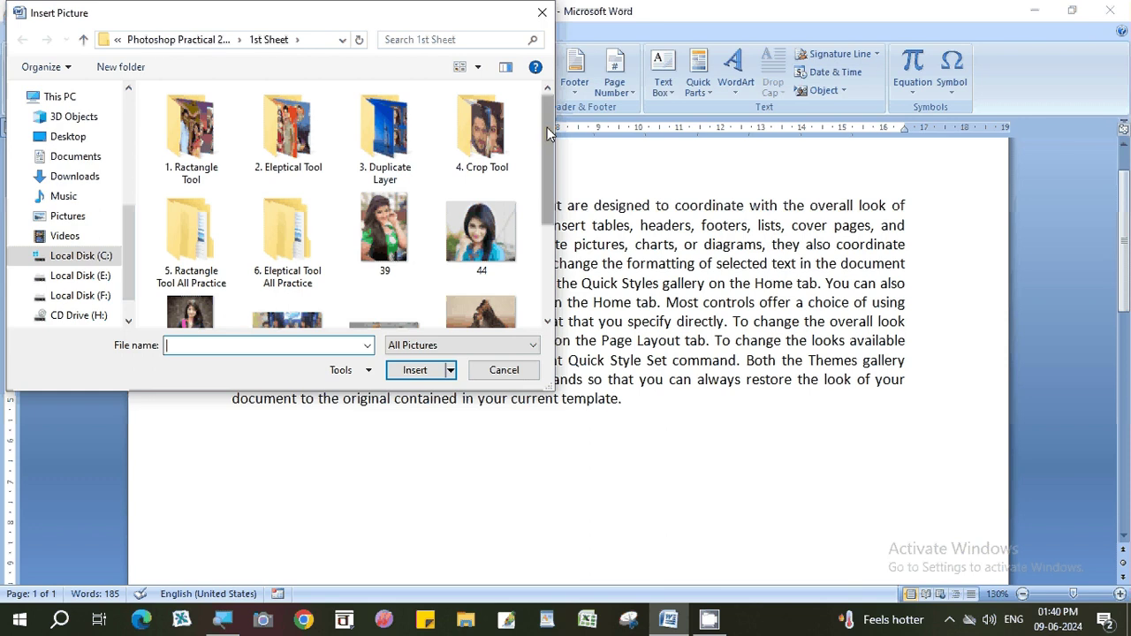
left_click_drag(547, 127, 547, 205)
left_click(179, 304)
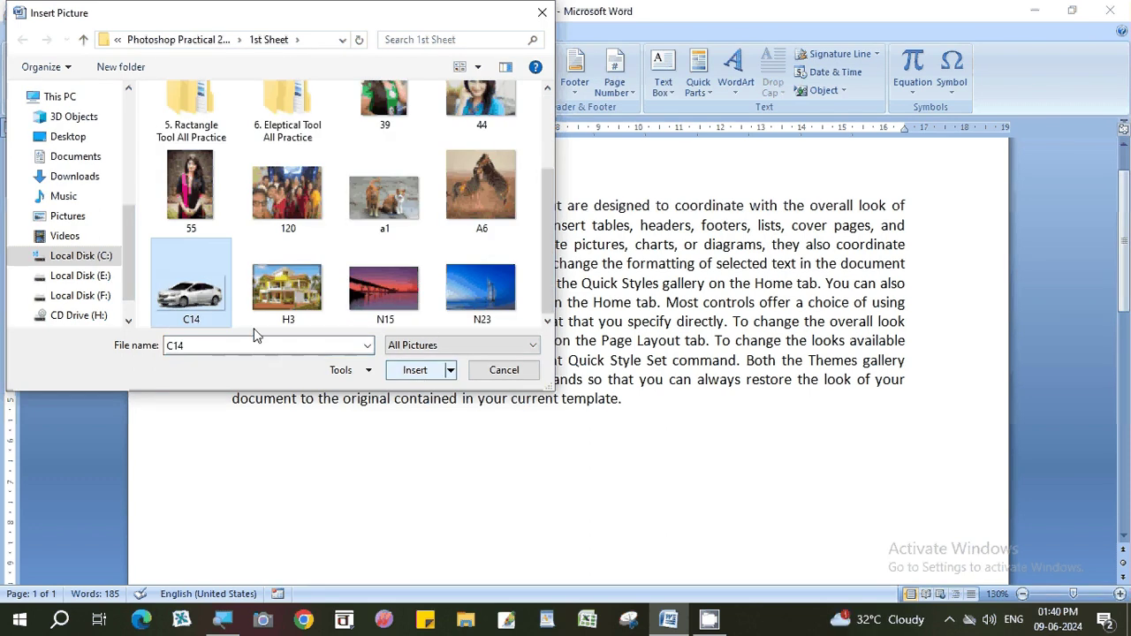
left_click(423, 370)
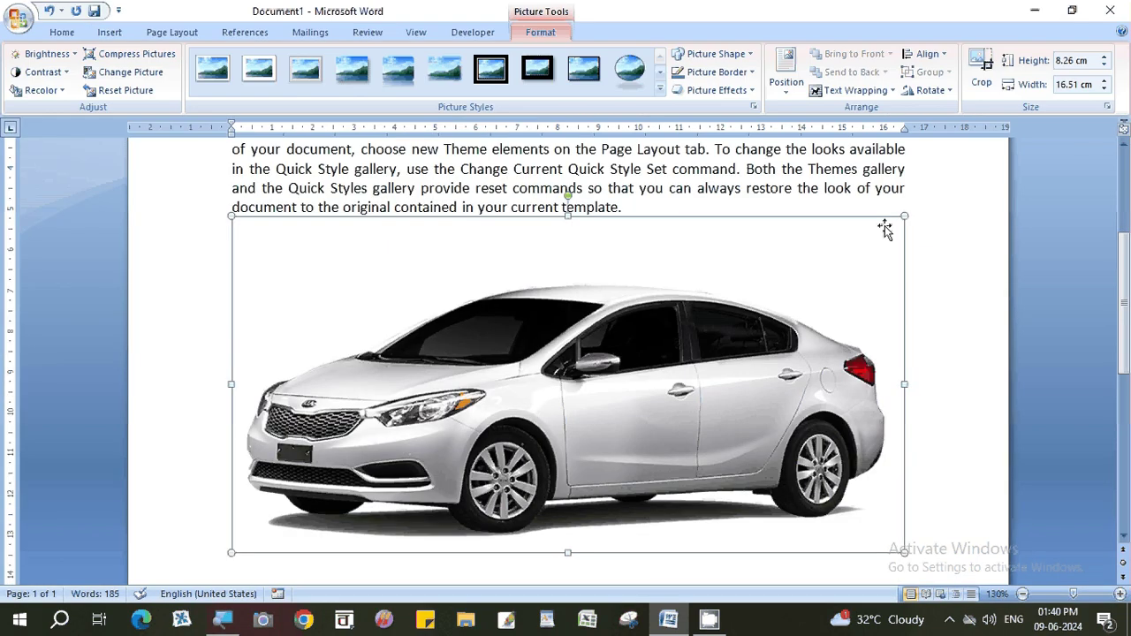
mouse_move(904, 216)
left_mouse_down()
mouse_move(648, 386)
mouse_move(530, 430)
left_mouse_up()
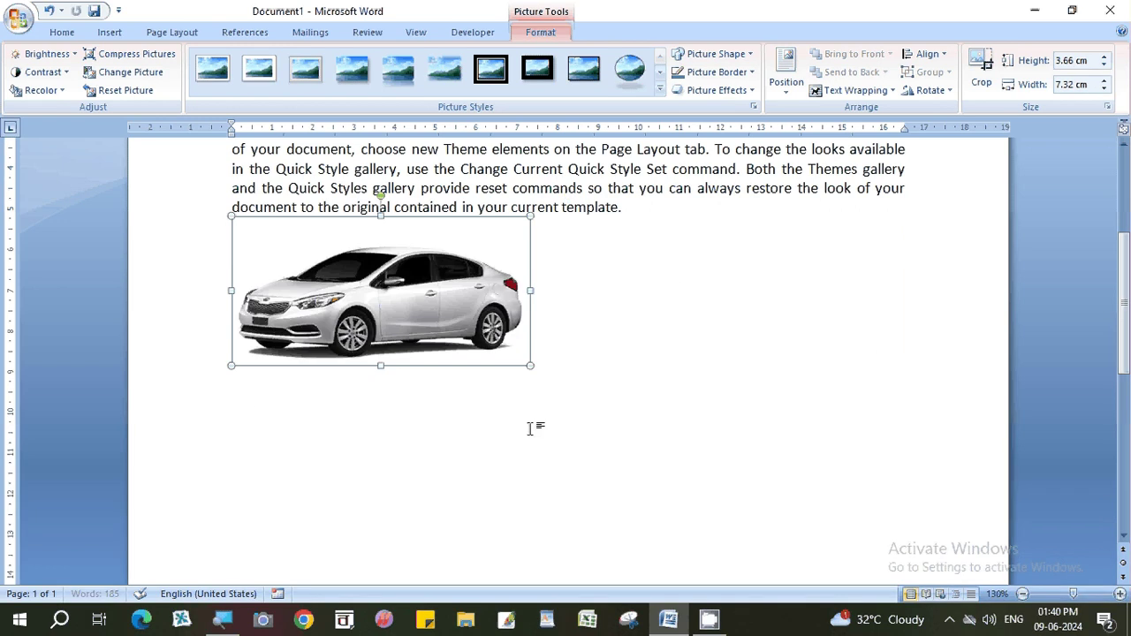
mouse_move(501, 305)
left_mouse_down()
mouse_move(611, 313)
mouse_move(585, 312)
left_mouse_up()
- Set tight text wrapping on the car photo and drag it into the paragraph
left_click(856, 90)
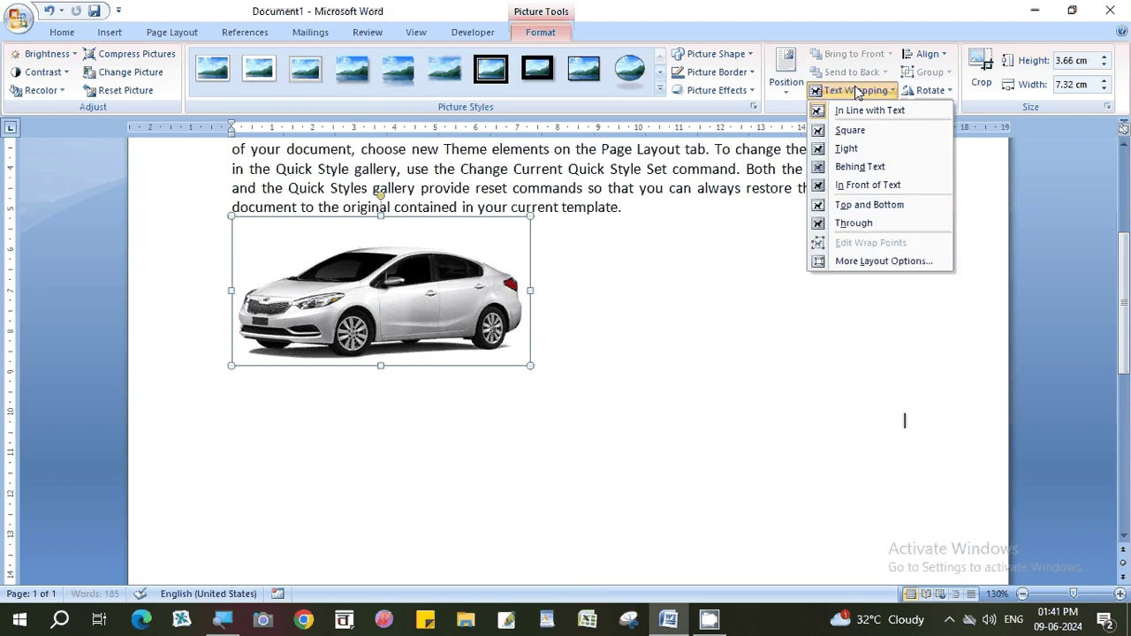
left_click(849, 150)
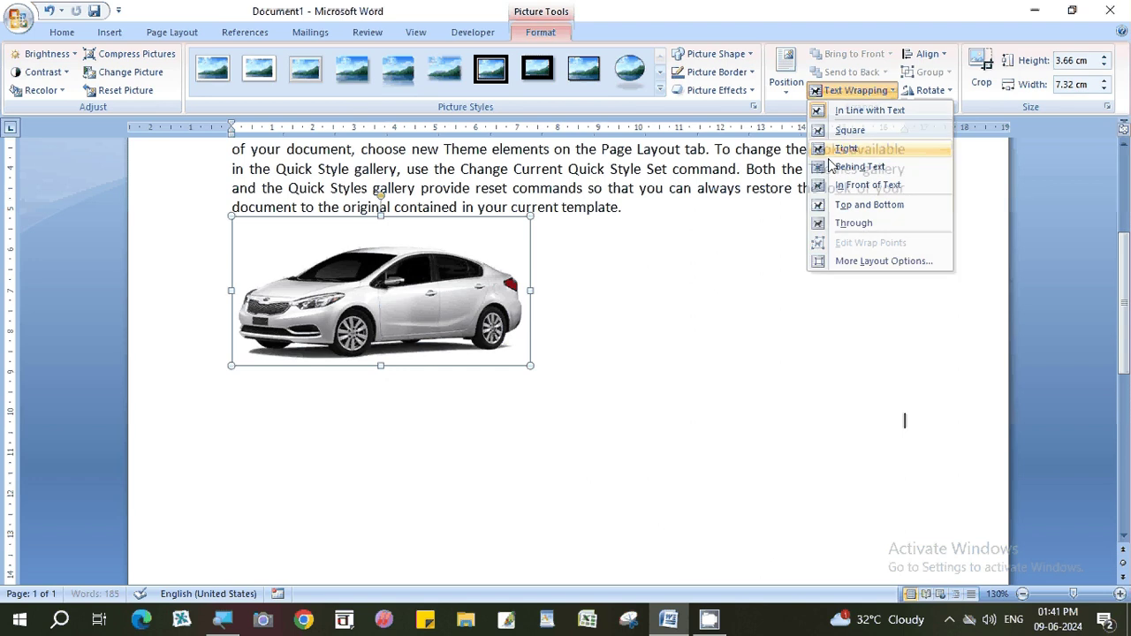
left_click_drag(270, 282, 497, 331)
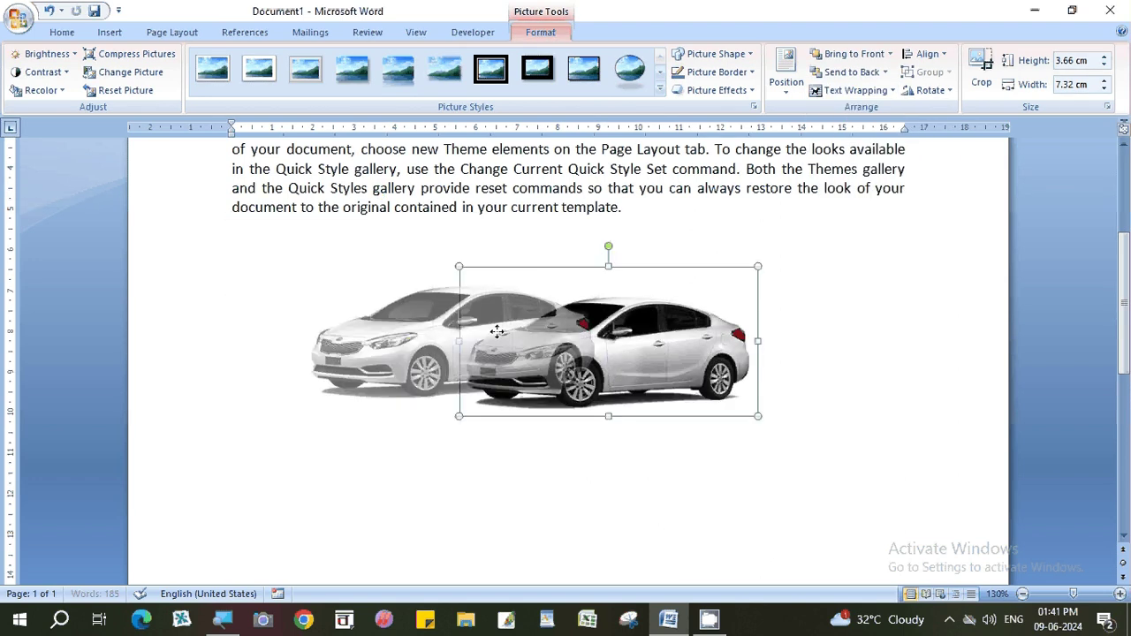
mouse_move(502, 415)
left_mouse_down()
mouse_move(577, 263)
mouse_move(386, 212)
left_mouse_up()
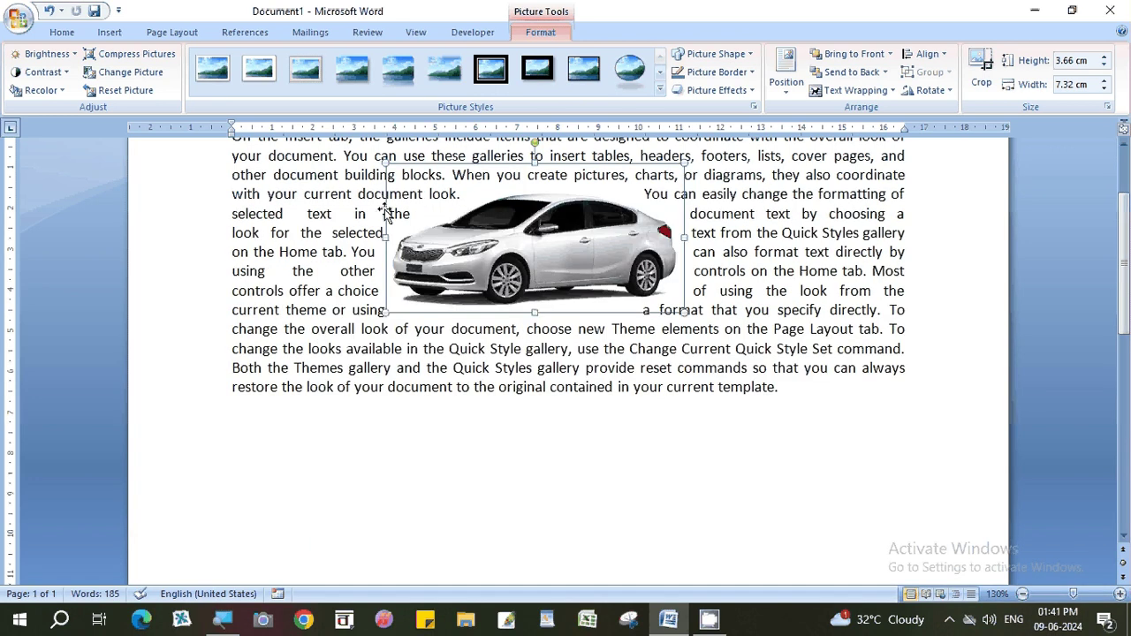
left_click(441, 367)
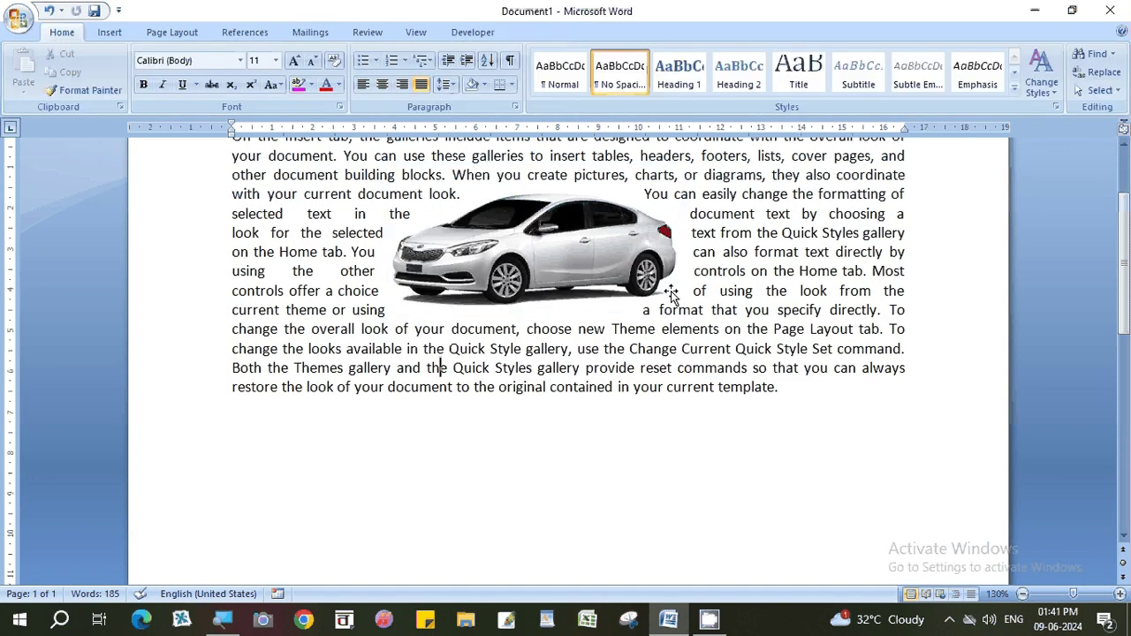
- Fine-tune the car photo's position mid-paragraph so text wraps around both sides
scroll(663, 281, "up", 2)
left_click_drag(588, 321, 539, 319)
left_click_drag(645, 366, 718, 405)
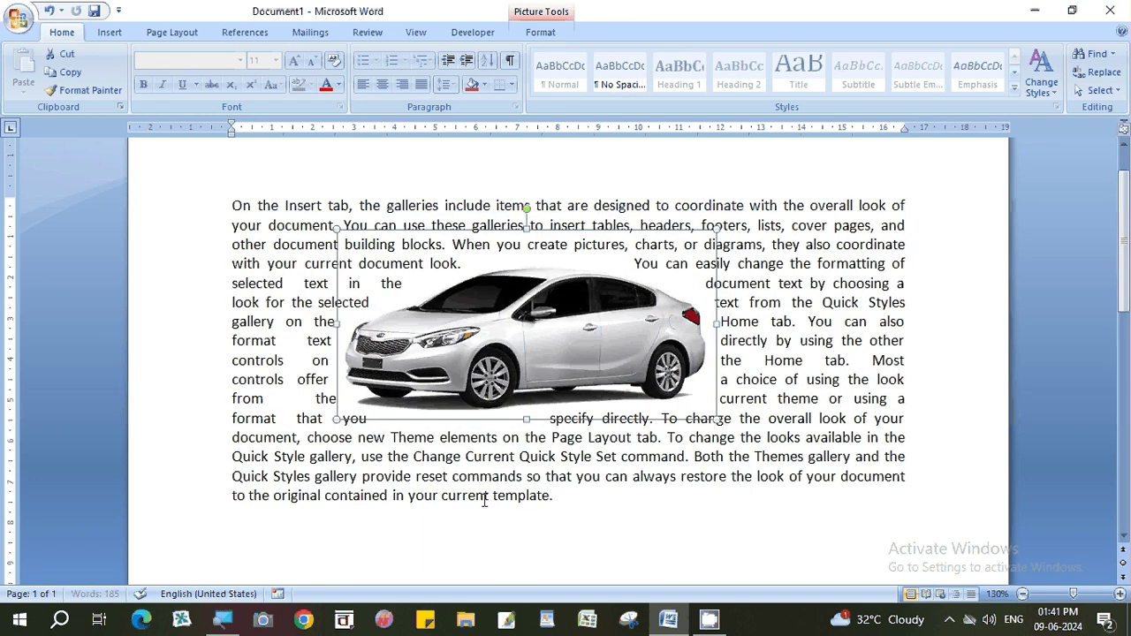
left_click(559, 497)
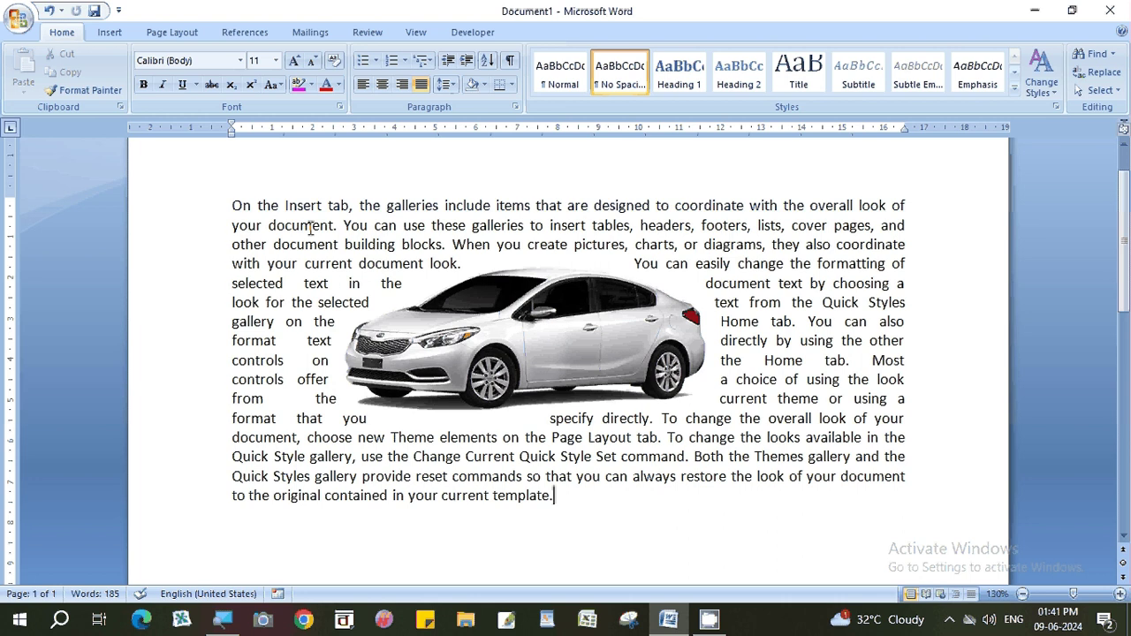
left_click_drag(610, 363, 624, 363)
left_click(531, 517)
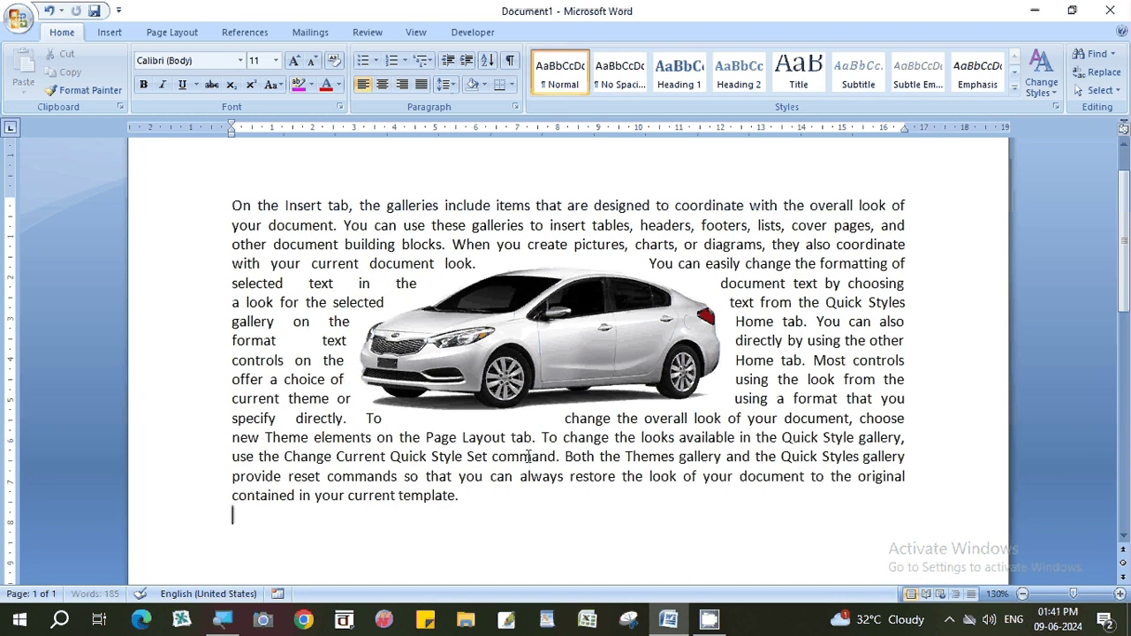
left_click(110, 34)
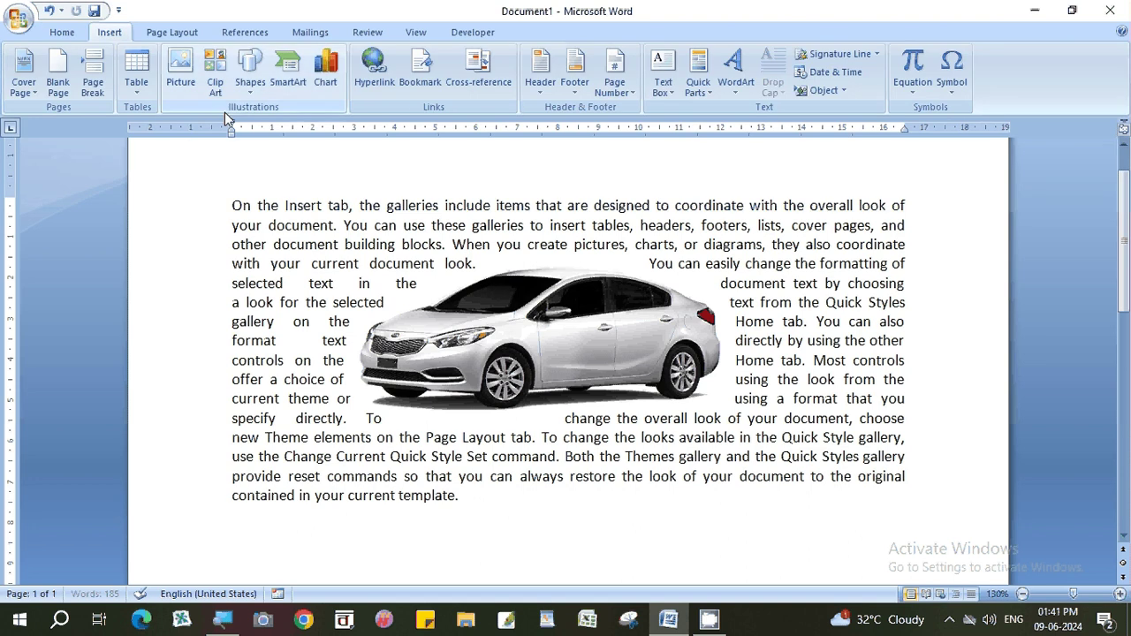
- Insert the H3 house photo below the text and shrink it to 6.75 by 4.5 cm
left_click(178, 88)
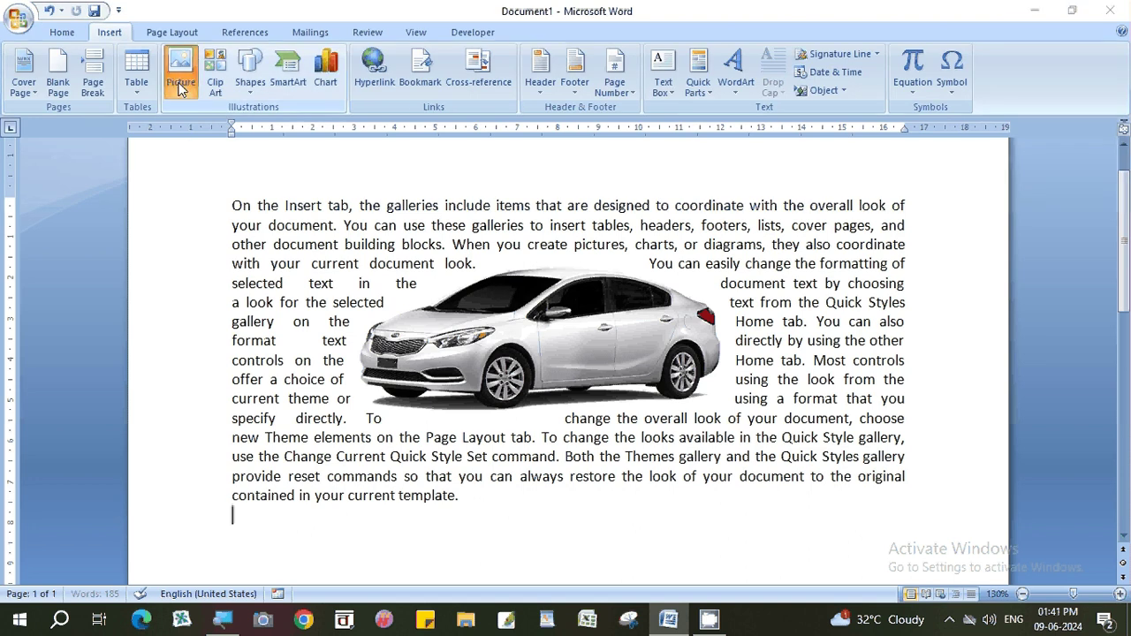
left_click_drag(544, 112, 542, 207)
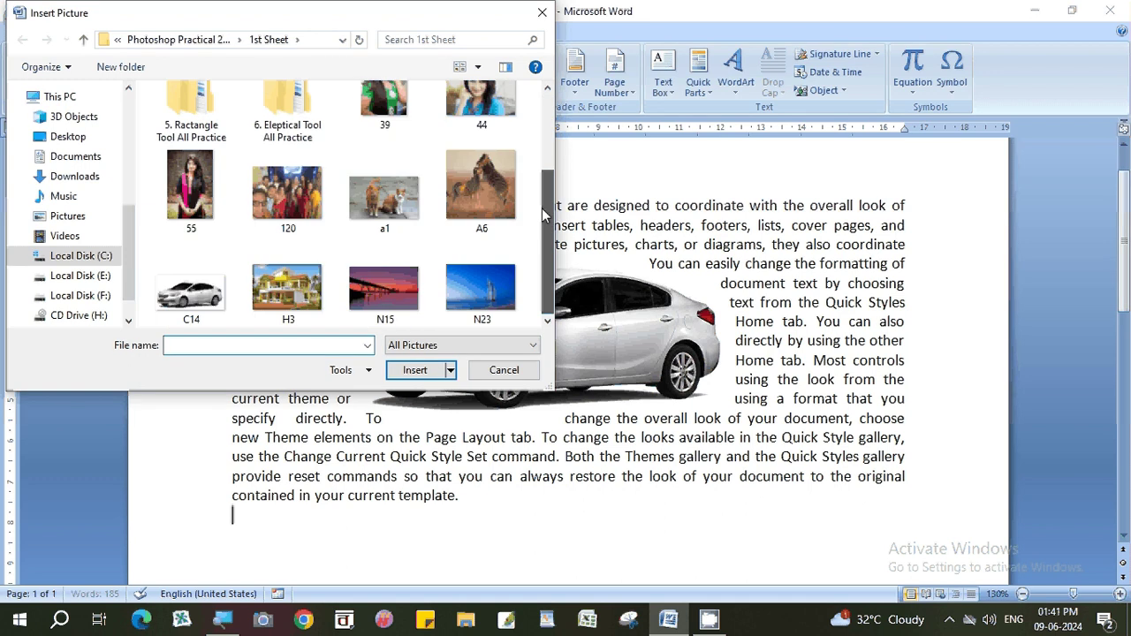
left_click(288, 288)
left_click(415, 369)
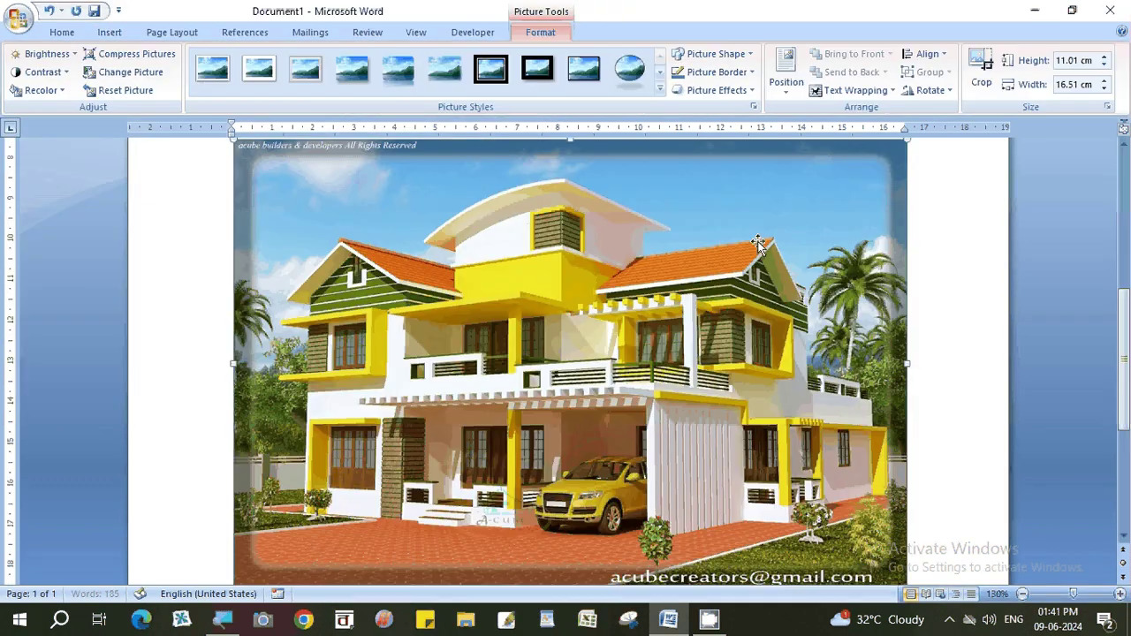
left_click_drag(899, 146, 510, 449)
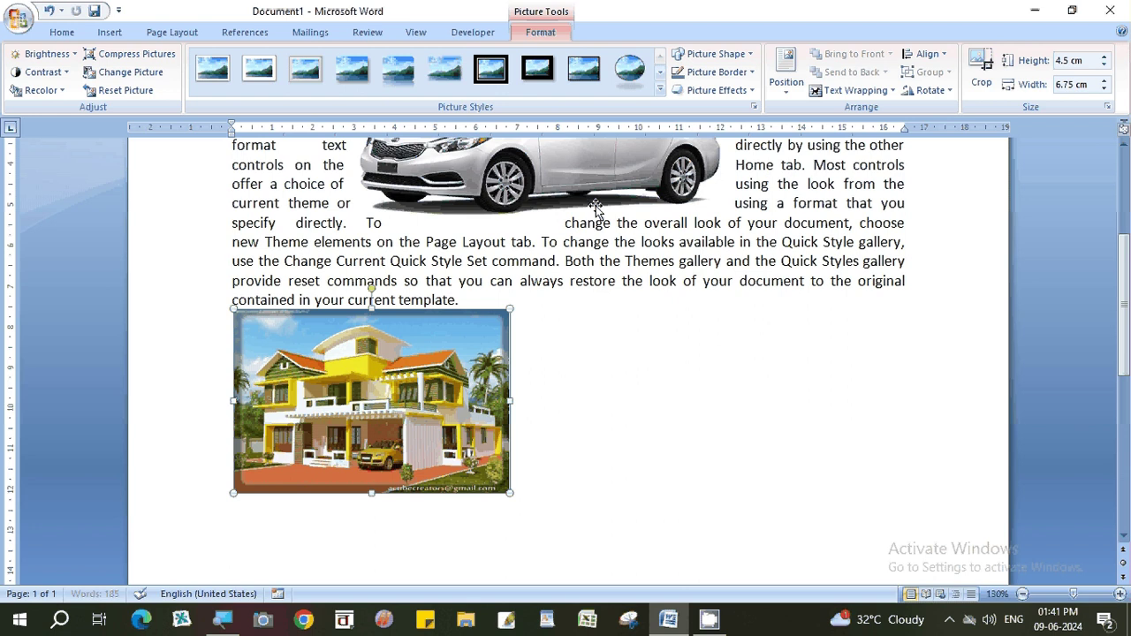
- Set tight text wrapping on the house photo and move it to the right of the text
left_click(854, 93)
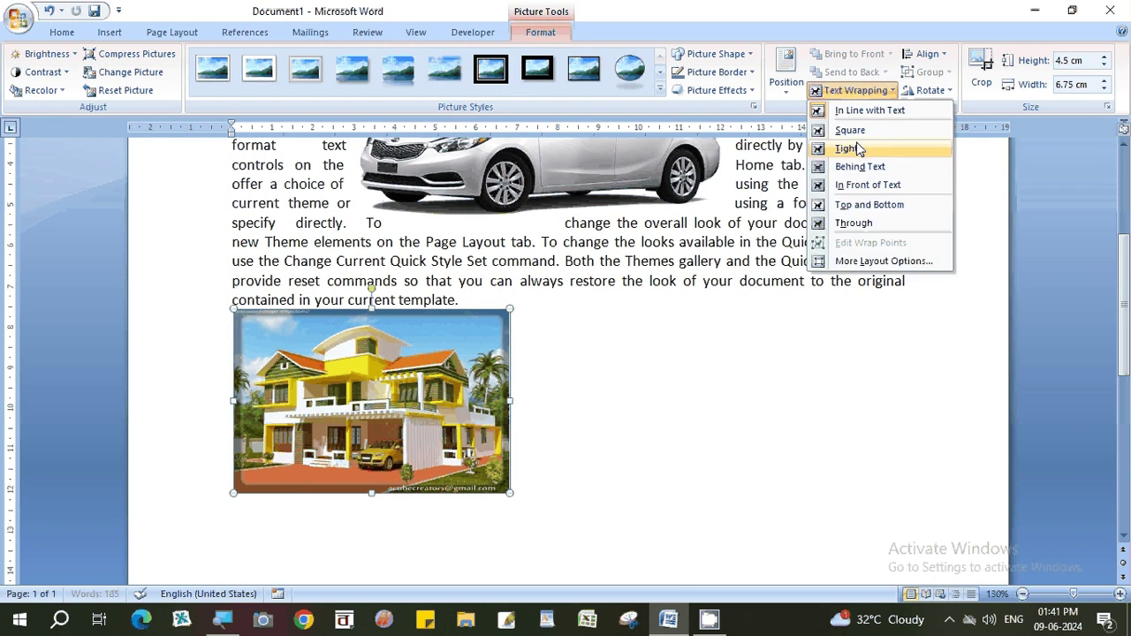
left_click(847, 149)
left_click_drag(423, 385, 822, 391)
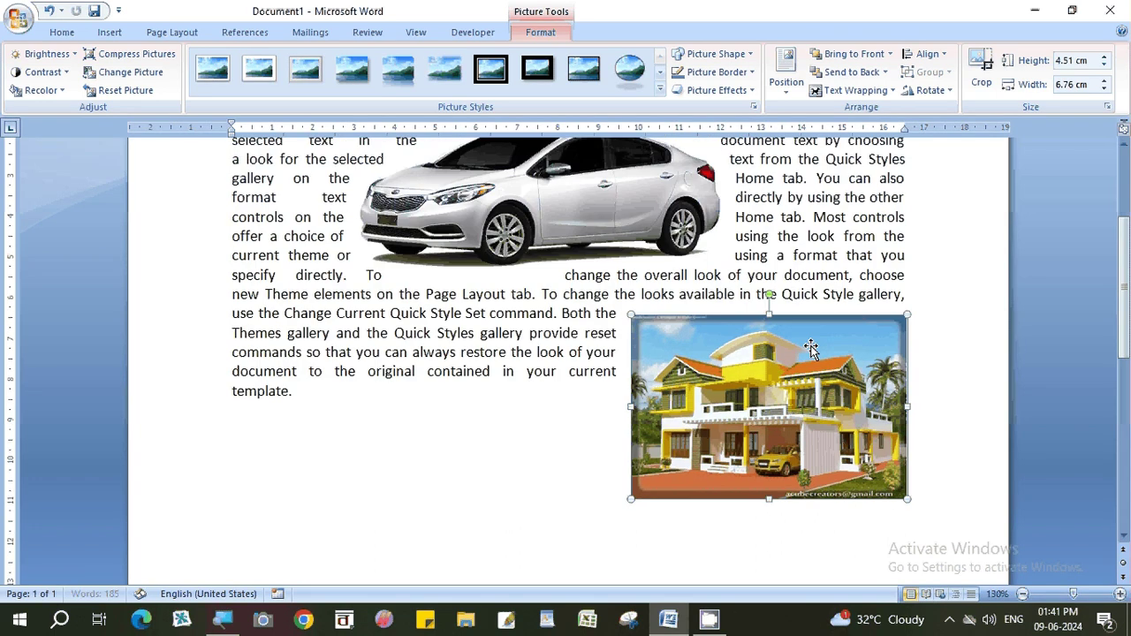
scroll(811, 347, "up", 1)
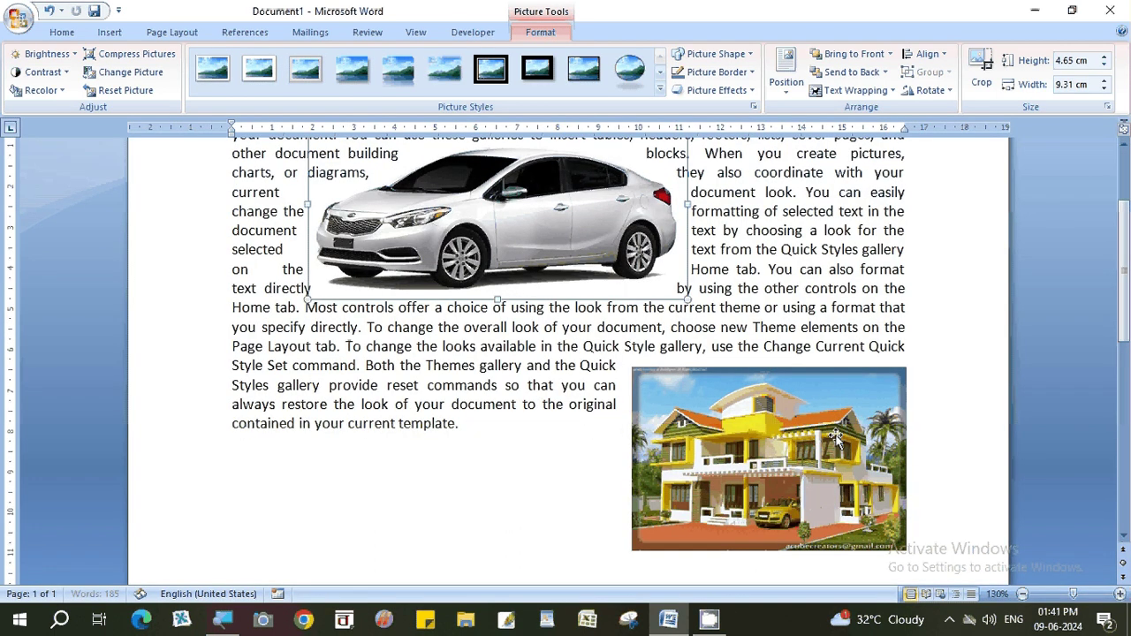
left_click_drag(835, 436, 822, 391)
- Shrink the house photo further and settle it into the paragraph's lower right
left_click_drag(893, 509, 802, 444)
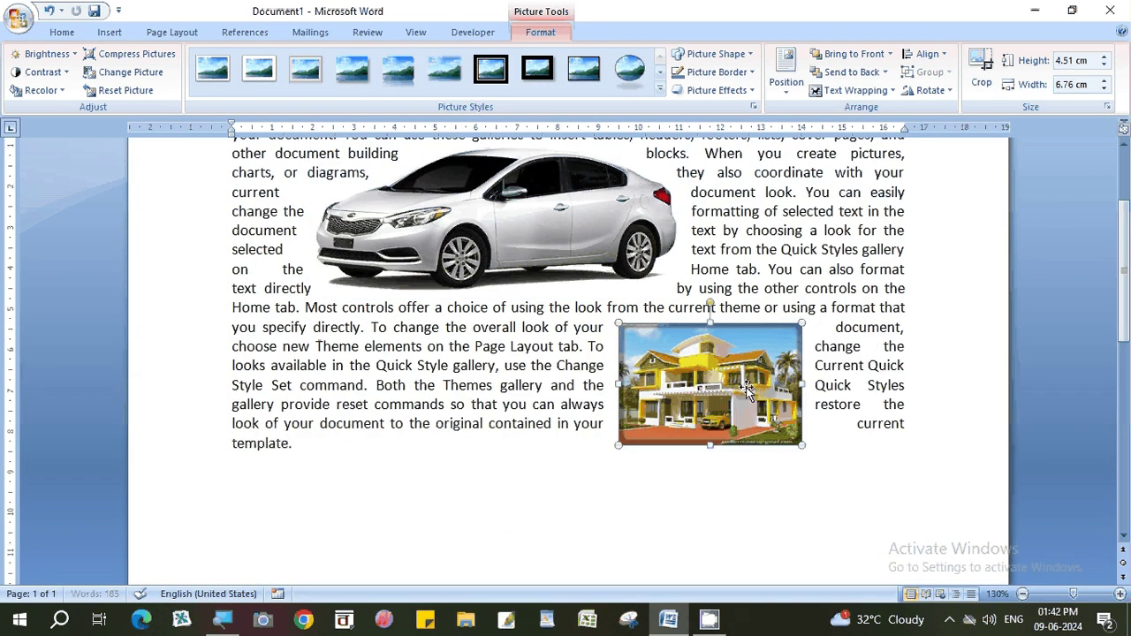
left_click_drag(745, 387, 803, 364)
left_click(649, 470)
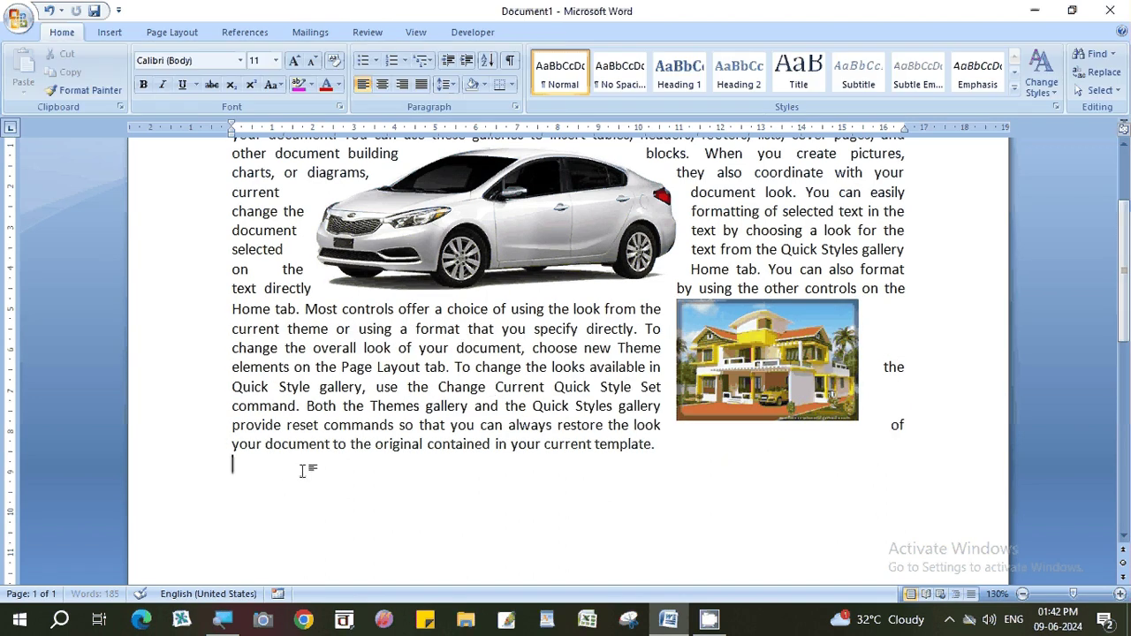
left_click(766, 381)
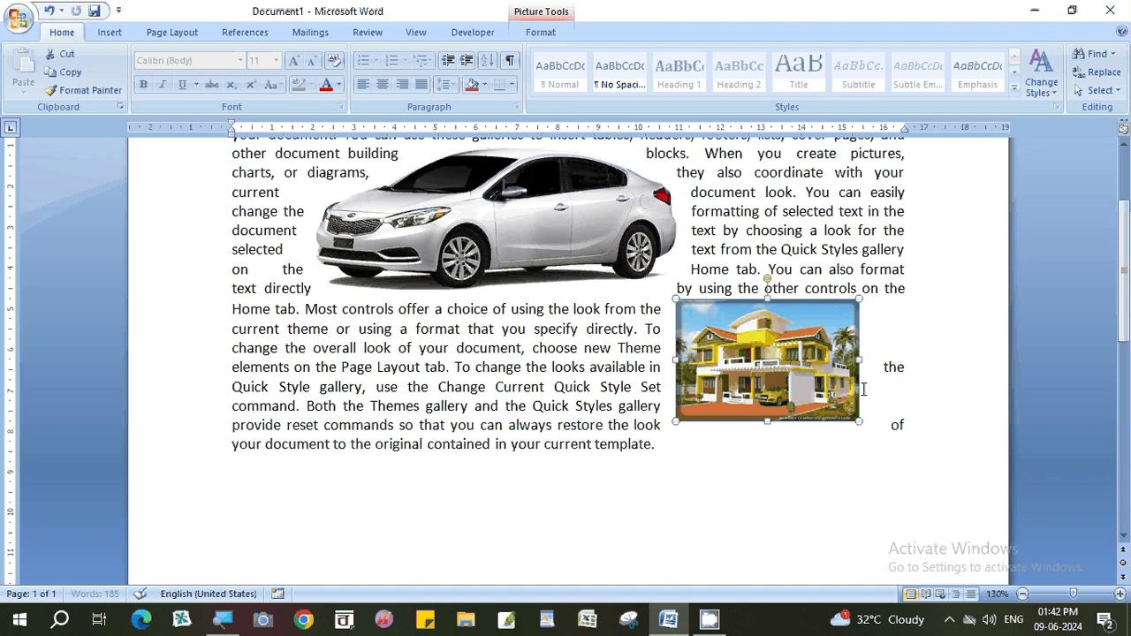
- Give the house photo a thick 4½ pt yellow picture border
left_click(566, 32)
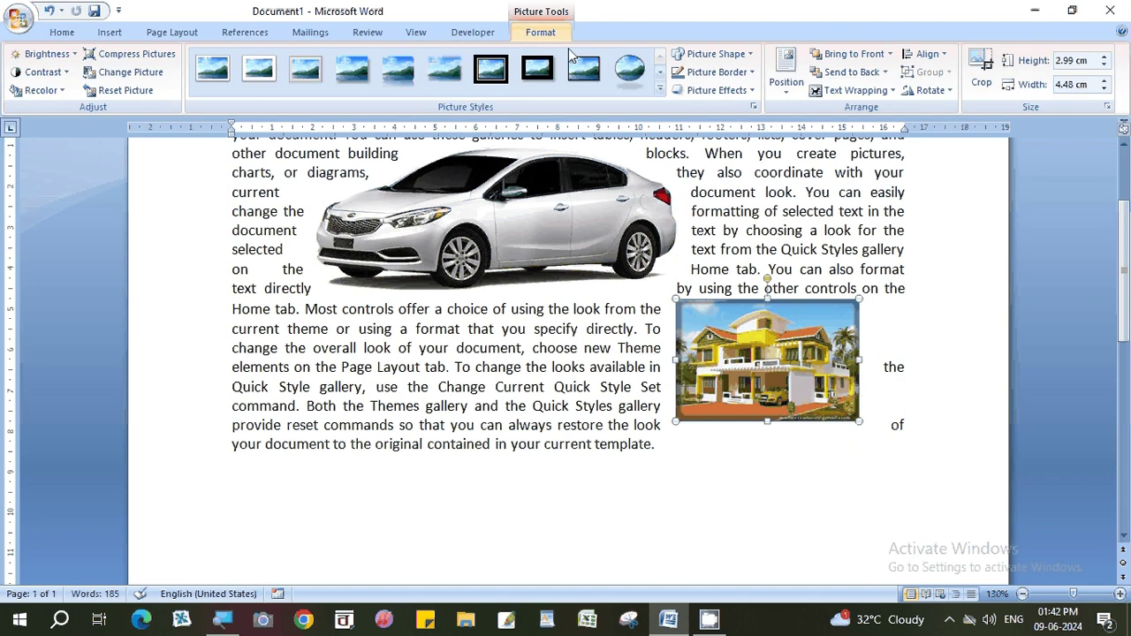
left_click(729, 76)
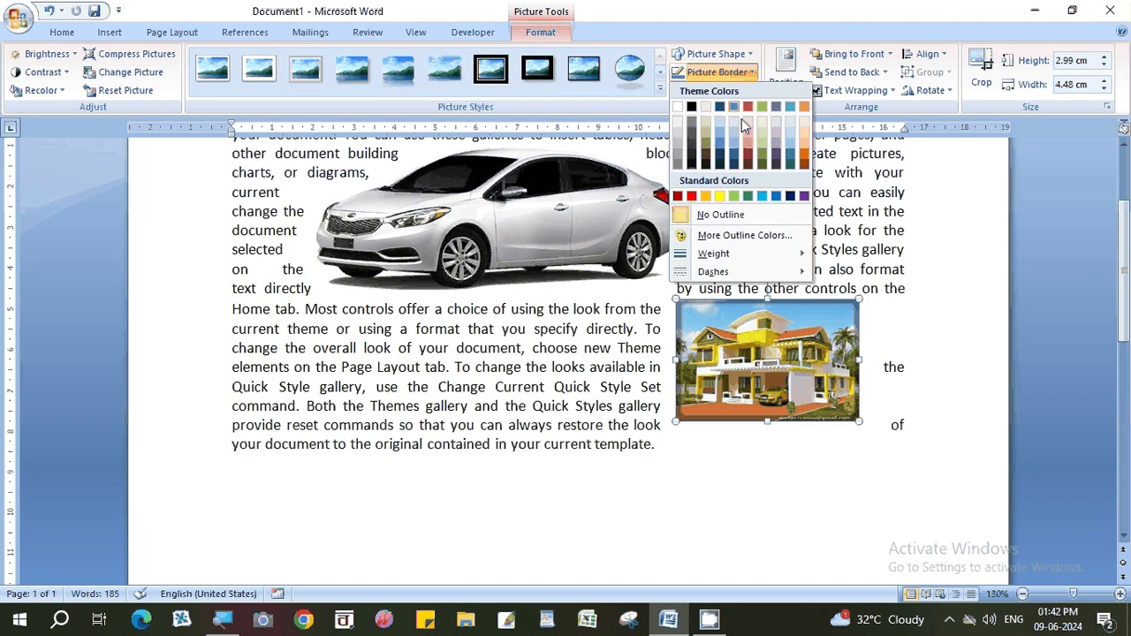
mouse_move(714, 254)
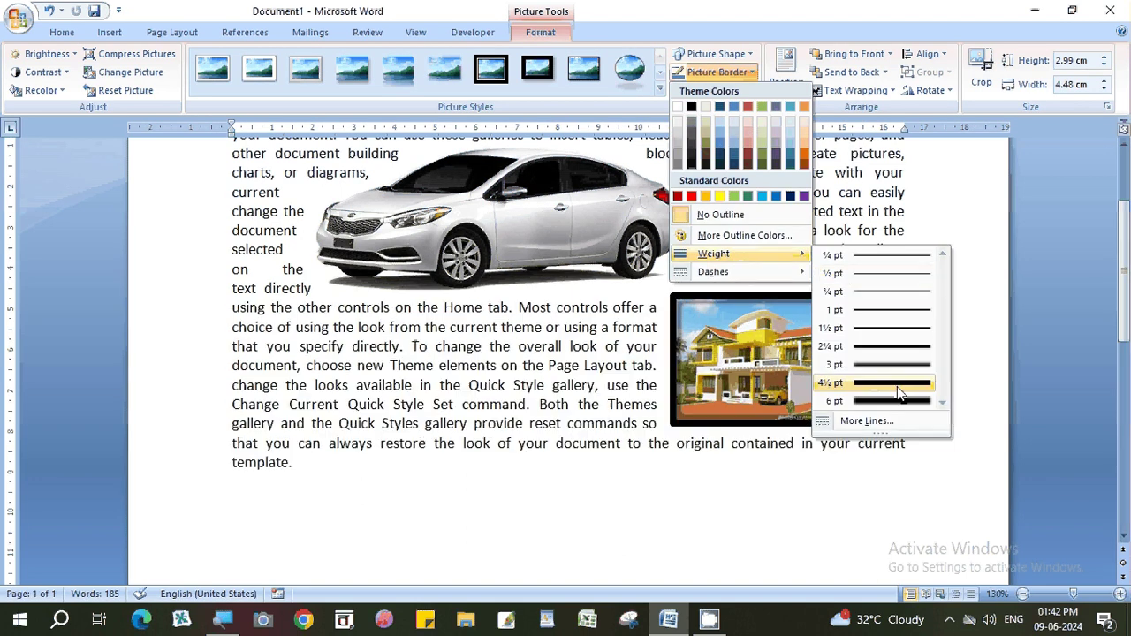
left_click(895, 365)
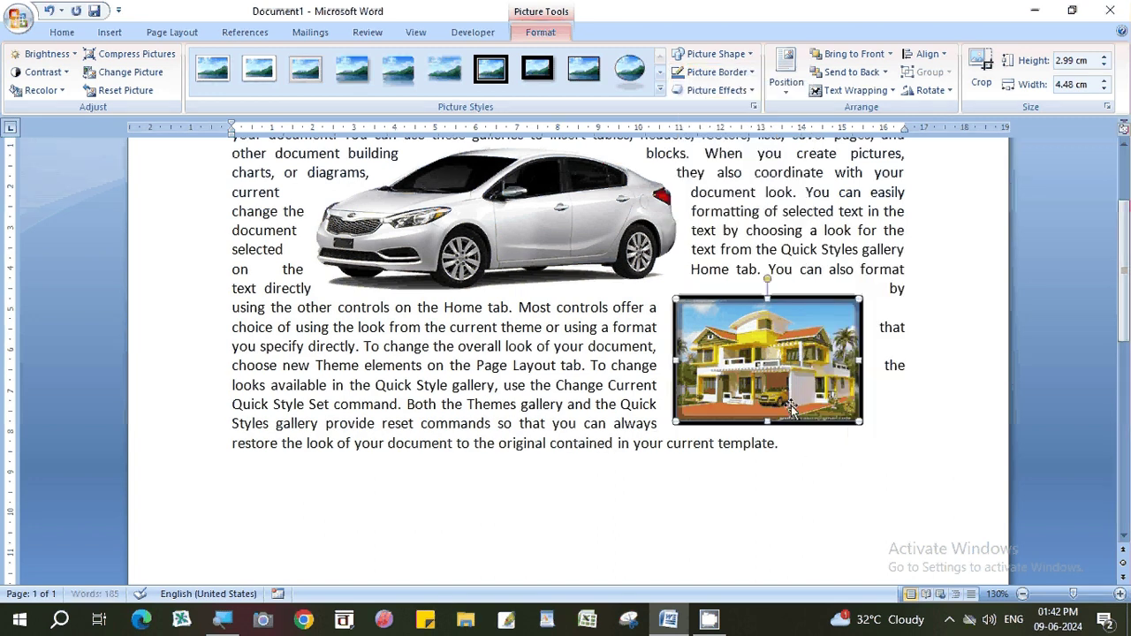
left_click(719, 76)
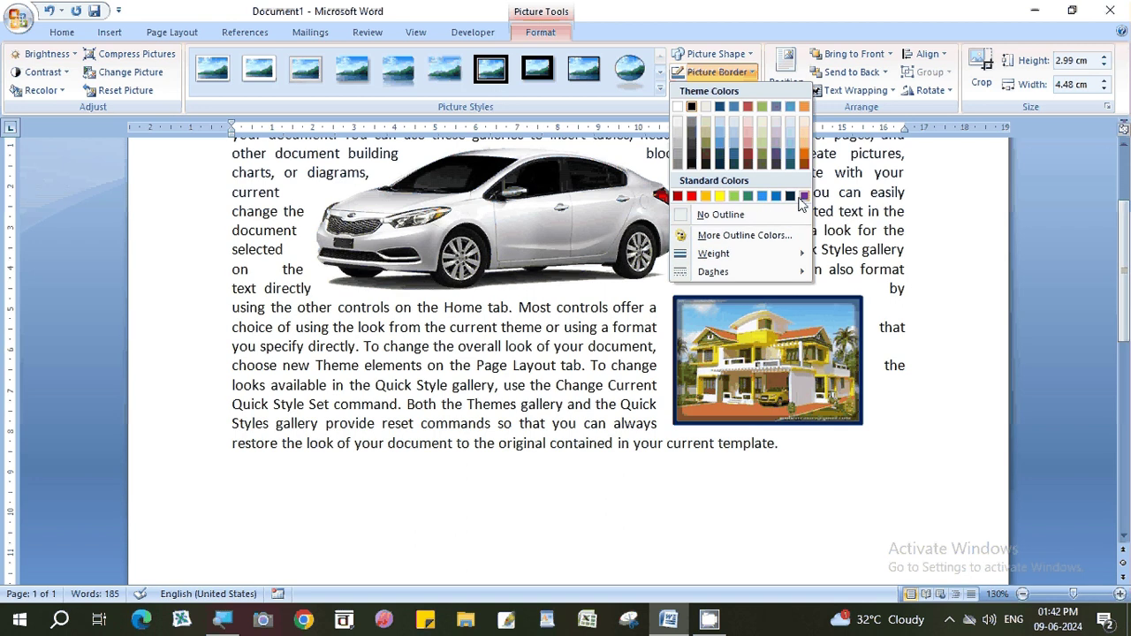
left_click(720, 196)
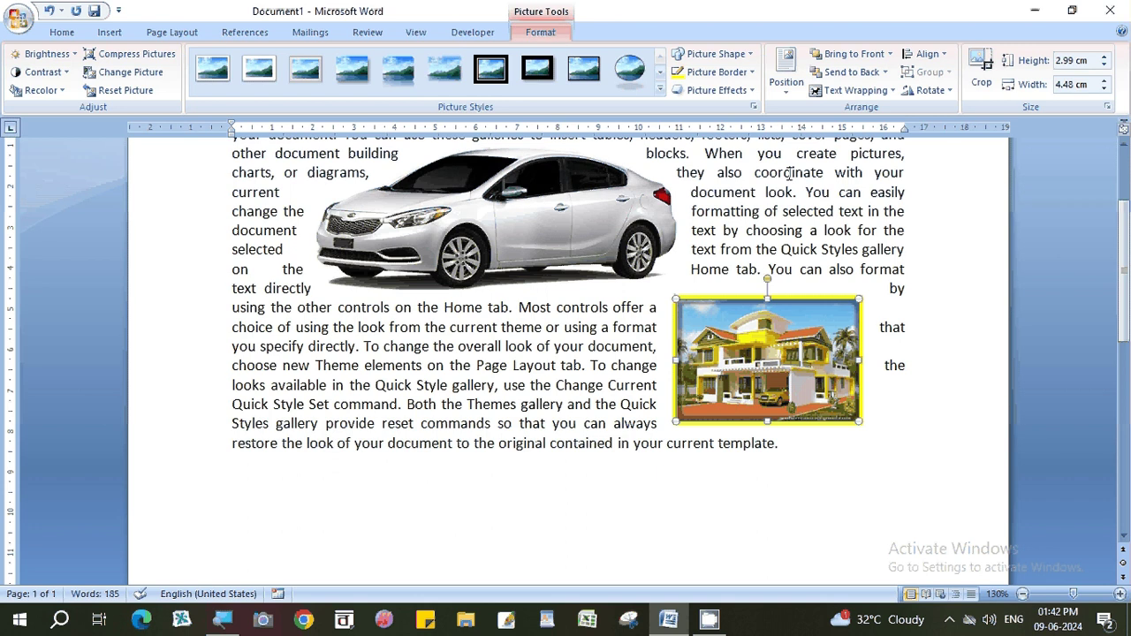
left_click(473, 505)
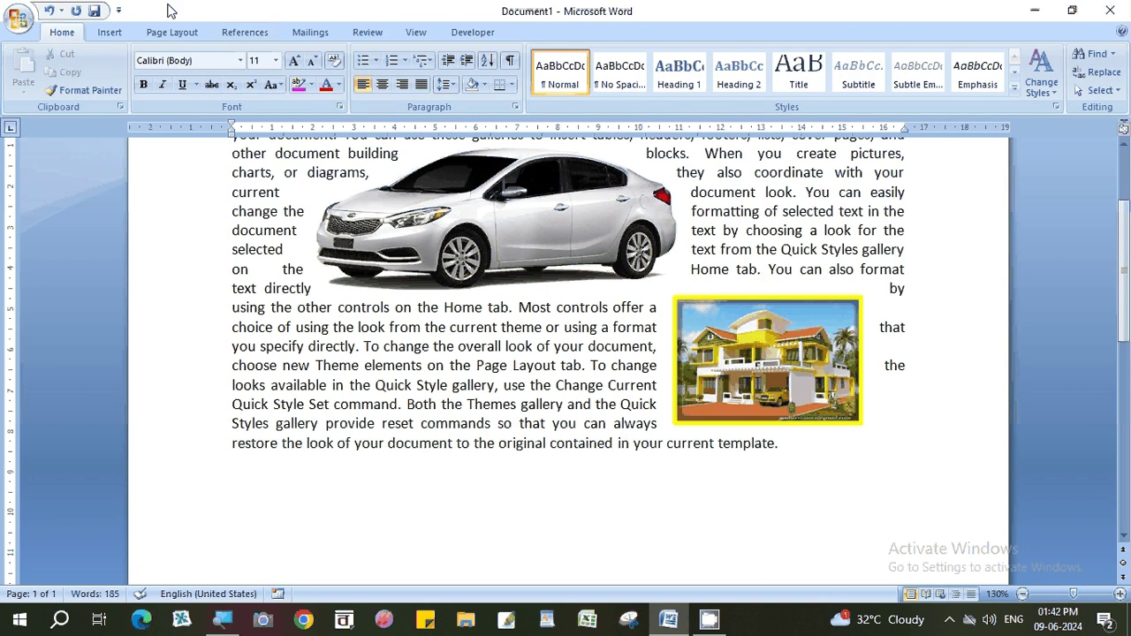
- Insert photo 55 of the woman below the text and shrink it to 9.63 by 6.42 cm
left_click(109, 34)
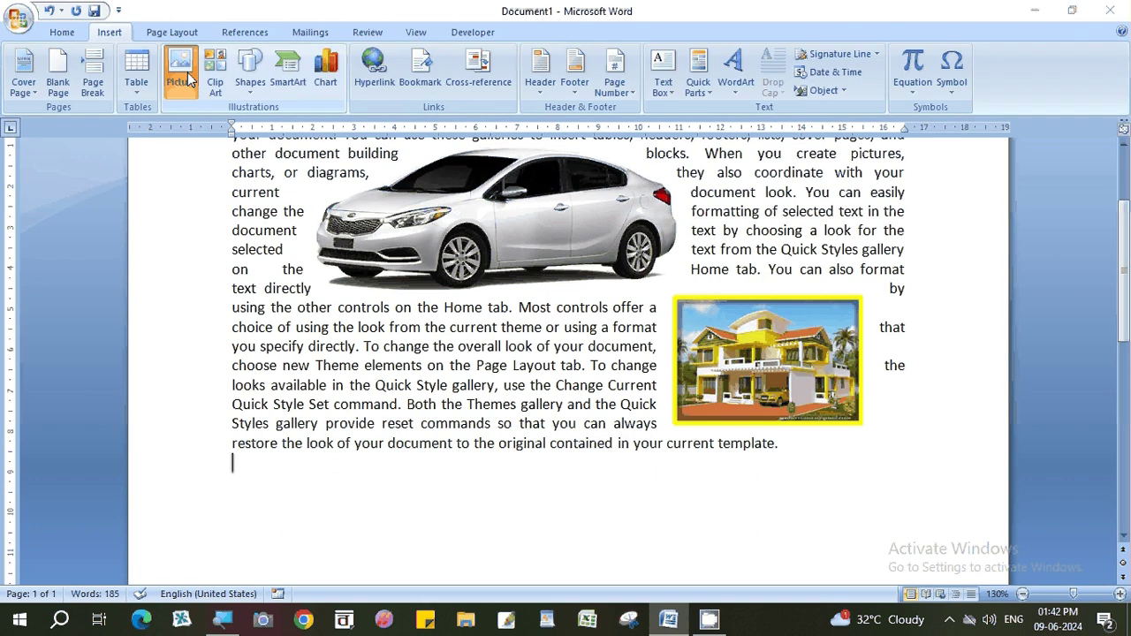
left_click(188, 78)
scroll(354, 221, "down", 3)
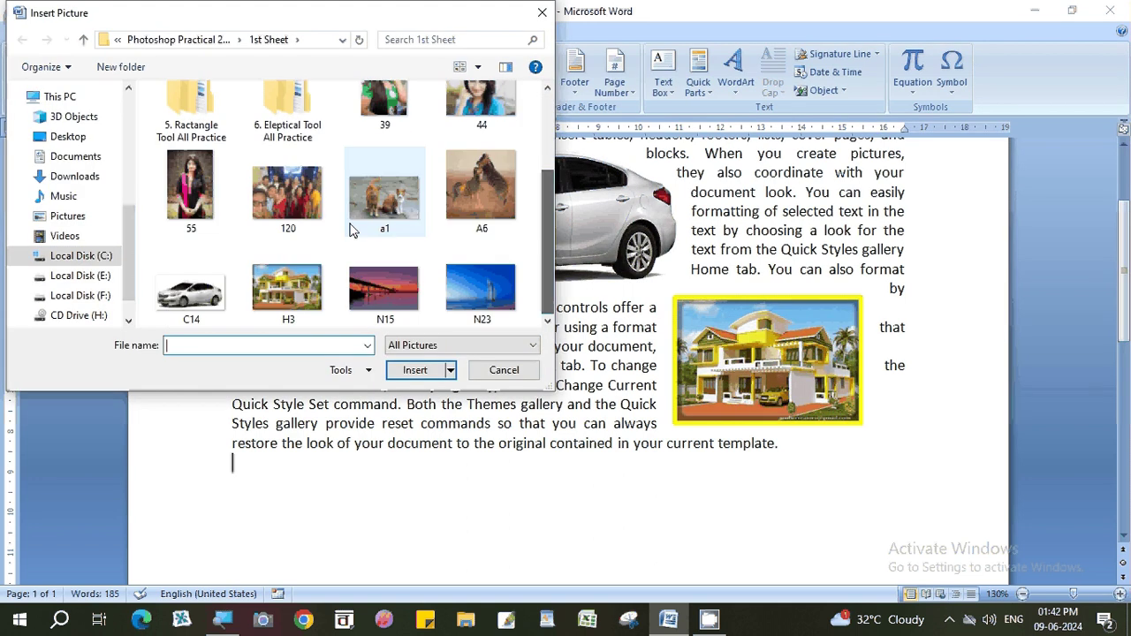
left_click(190, 190)
left_click(415, 371)
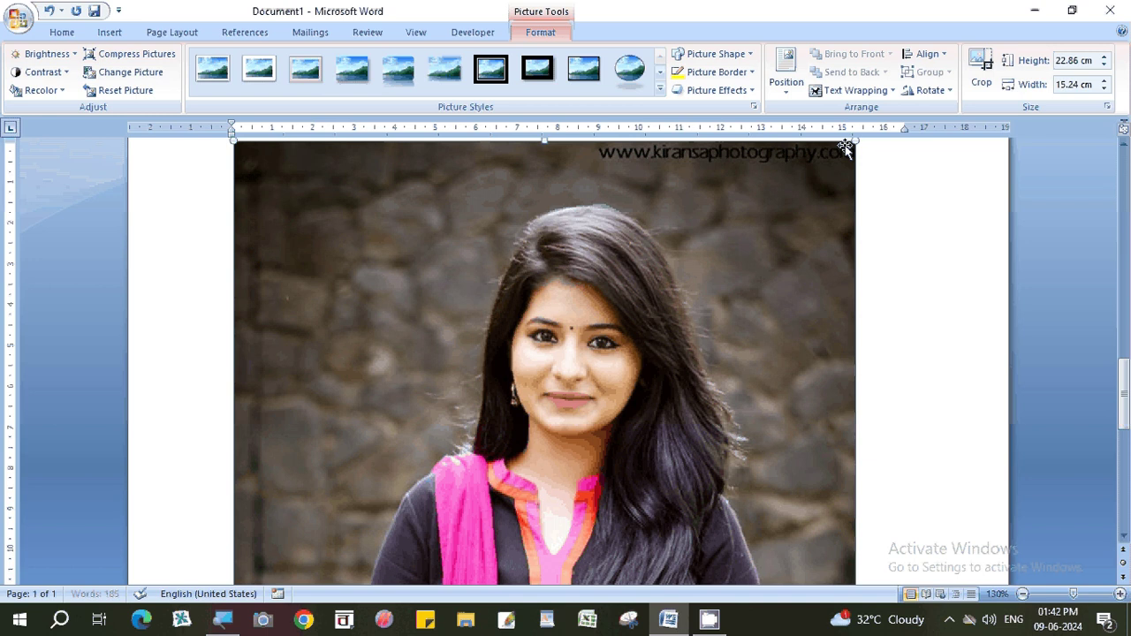
mouse_move(853, 146)
left_mouse_down()
mouse_move(480, 528)
mouse_move(538, 404)
left_mouse_up()
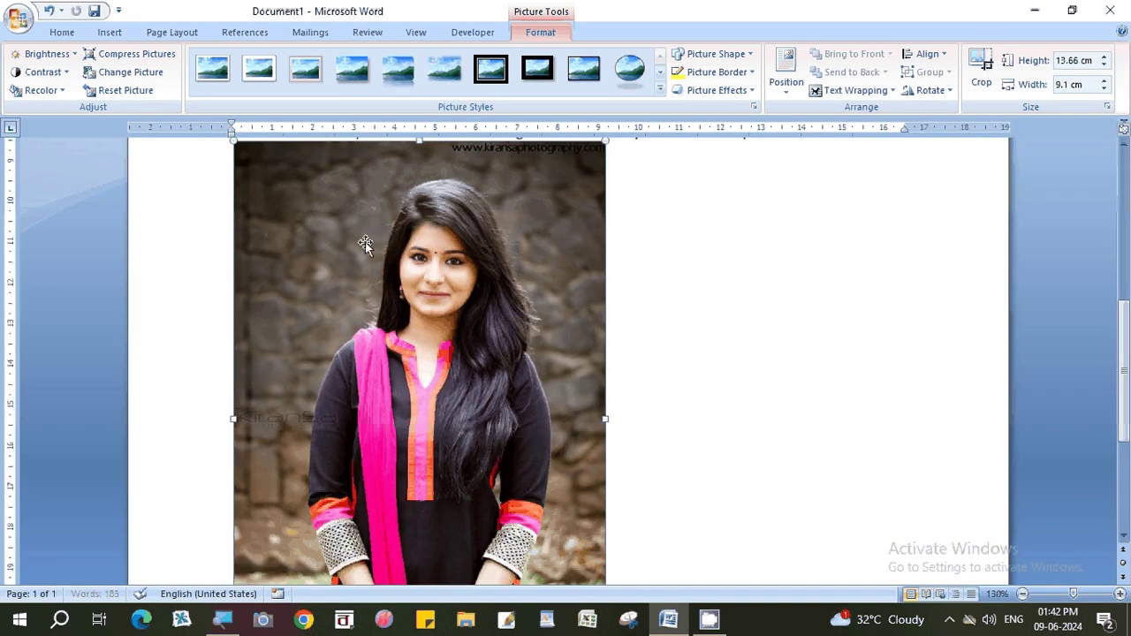
left_click_drag(604, 147, 446, 320)
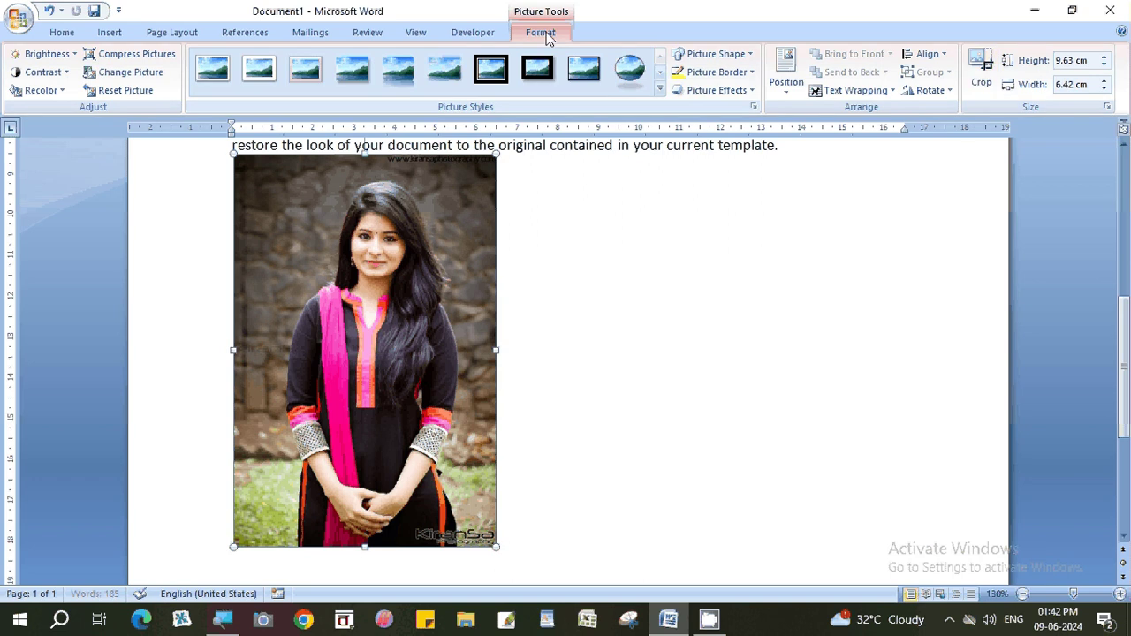
- Crop the woman's photo from bottom, side and top to a 4.29 by 3.27 cm portrait
left_click(579, 262)
left_click(462, 247)
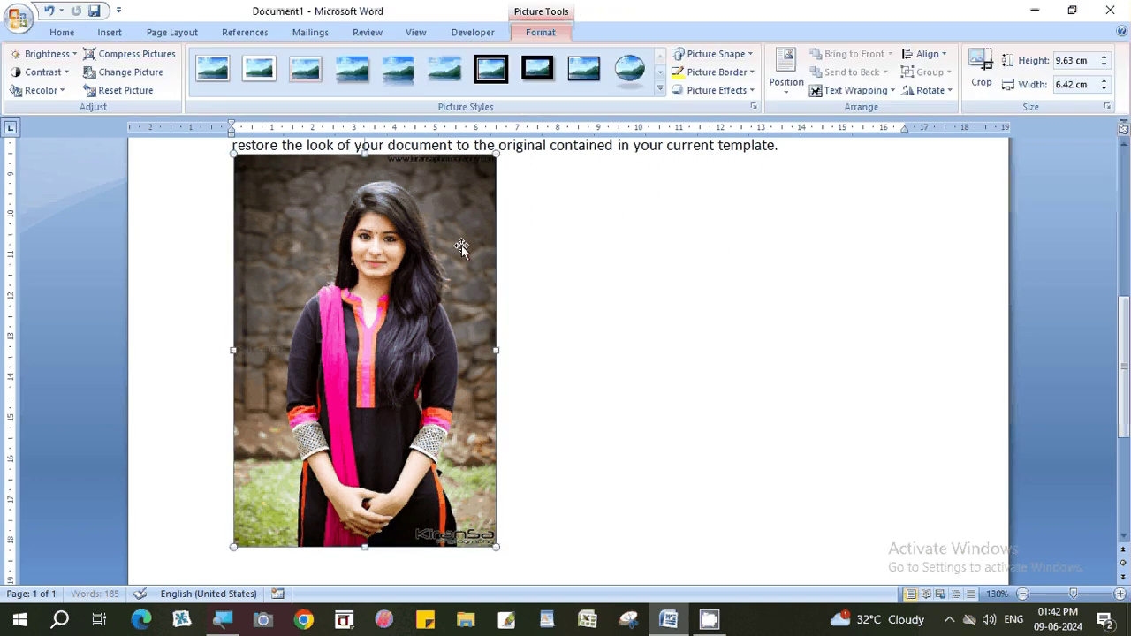
left_click(992, 74)
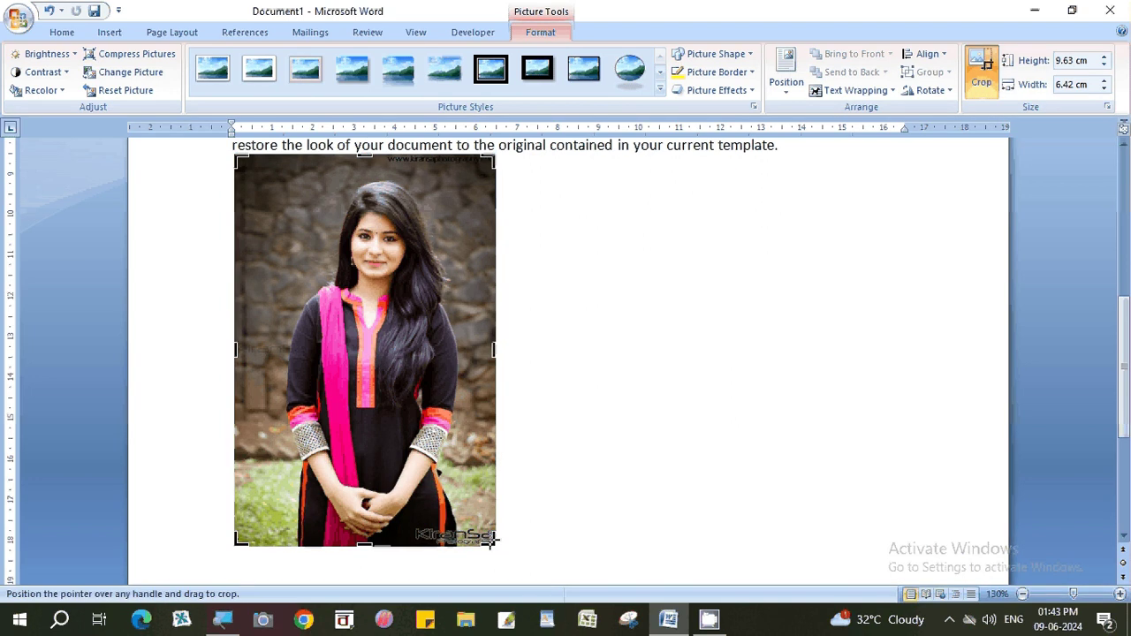
left_click_drag(491, 541, 439, 339)
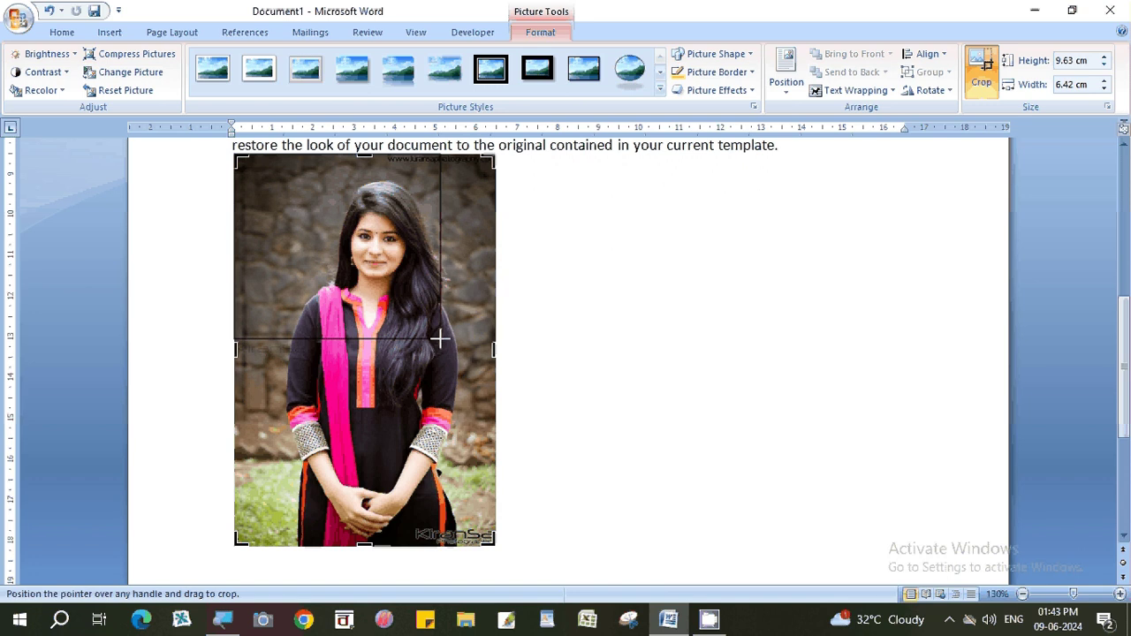
left_click_drag(238, 335, 301, 330)
left_click_drag(302, 156, 302, 171)
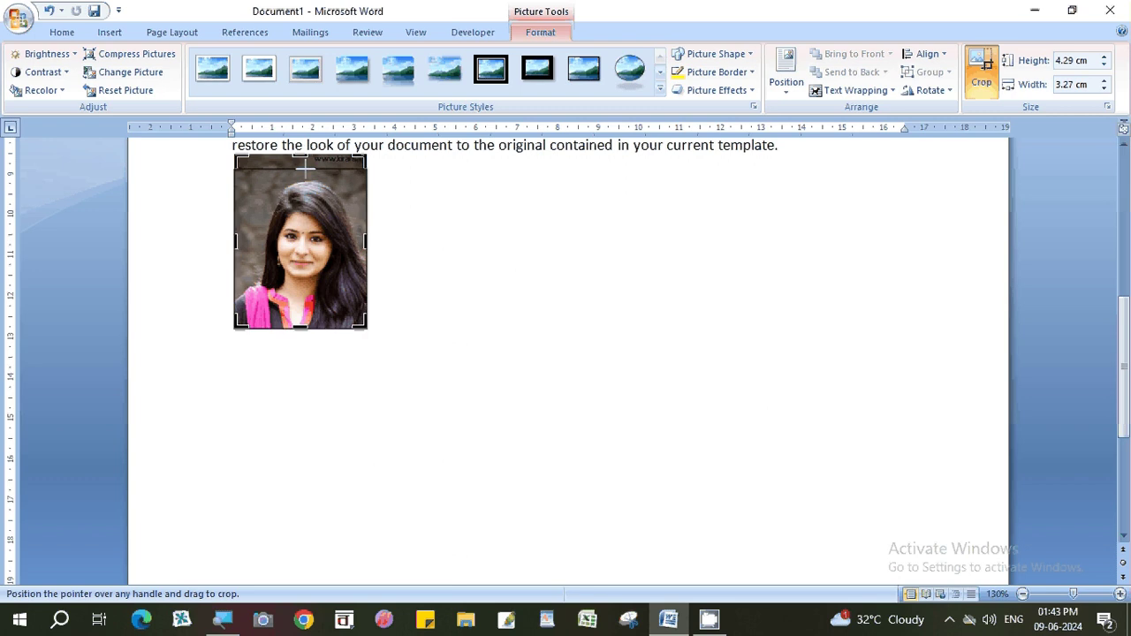
left_click(510, 308)
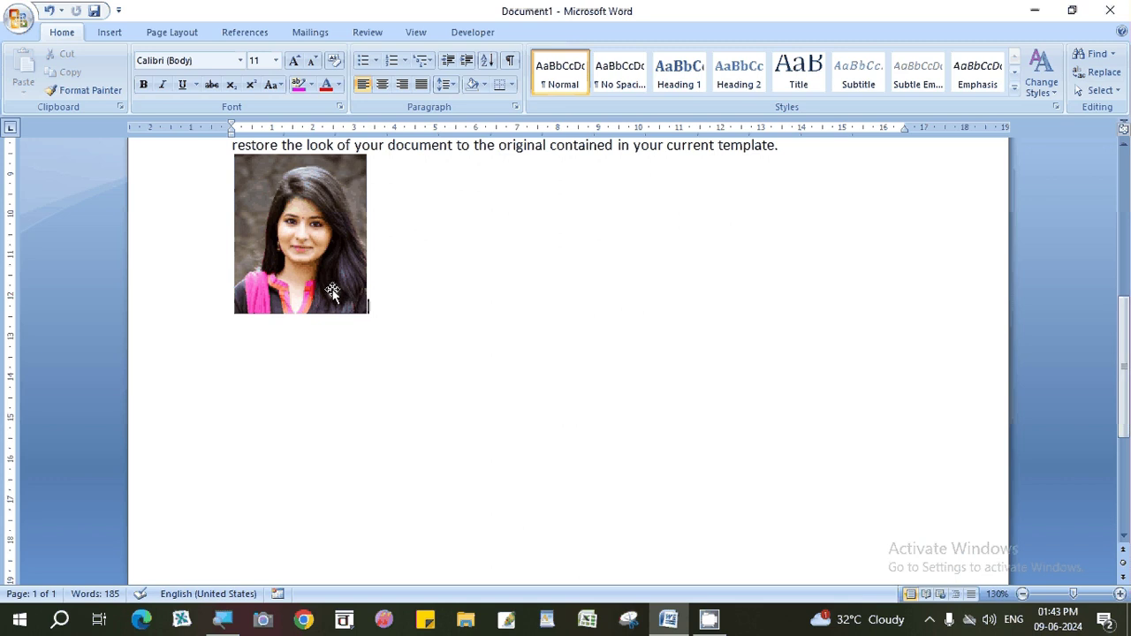
left_click_drag(332, 292, 382, 322)
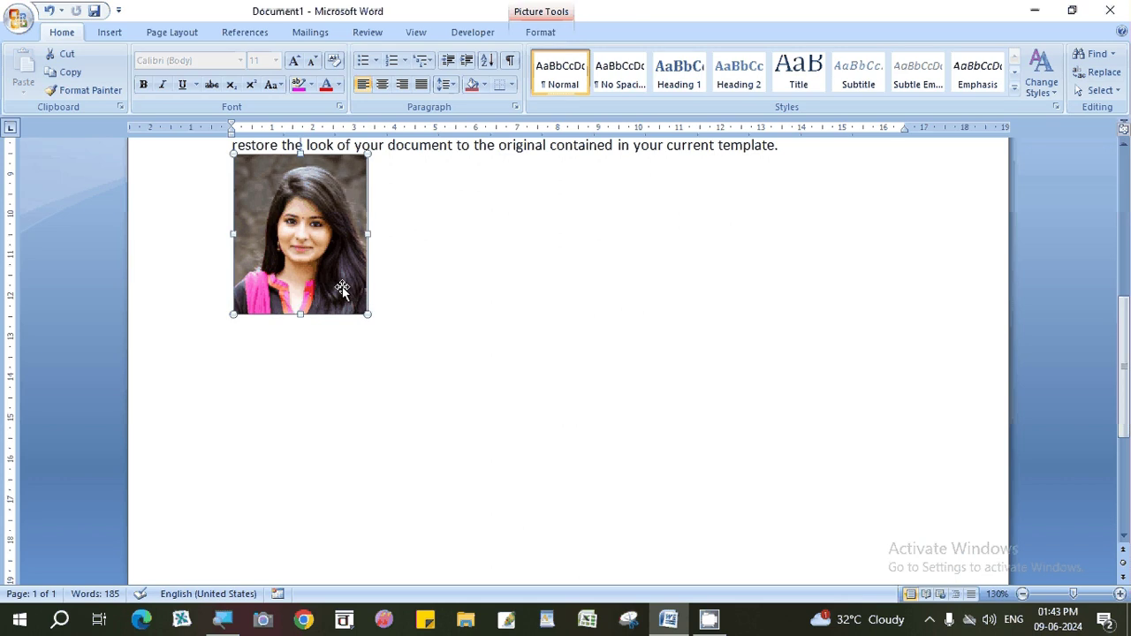
- Apply tight text wrapping to the portrait and nudge it slightly down and right
left_click(565, 32)
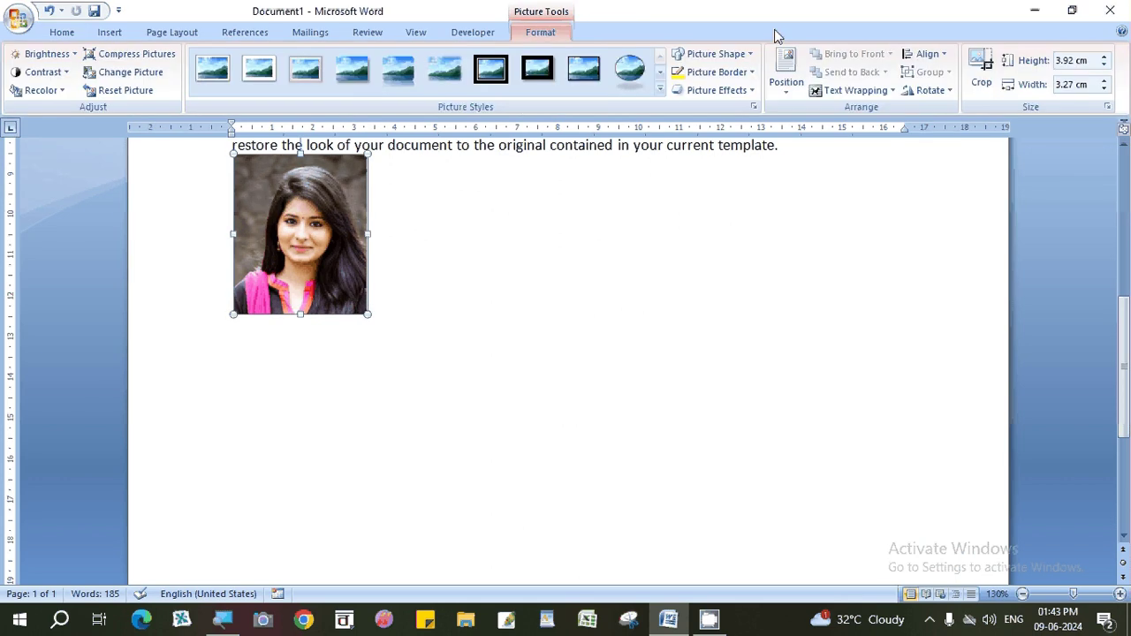
left_click(856, 91)
left_click(849, 151)
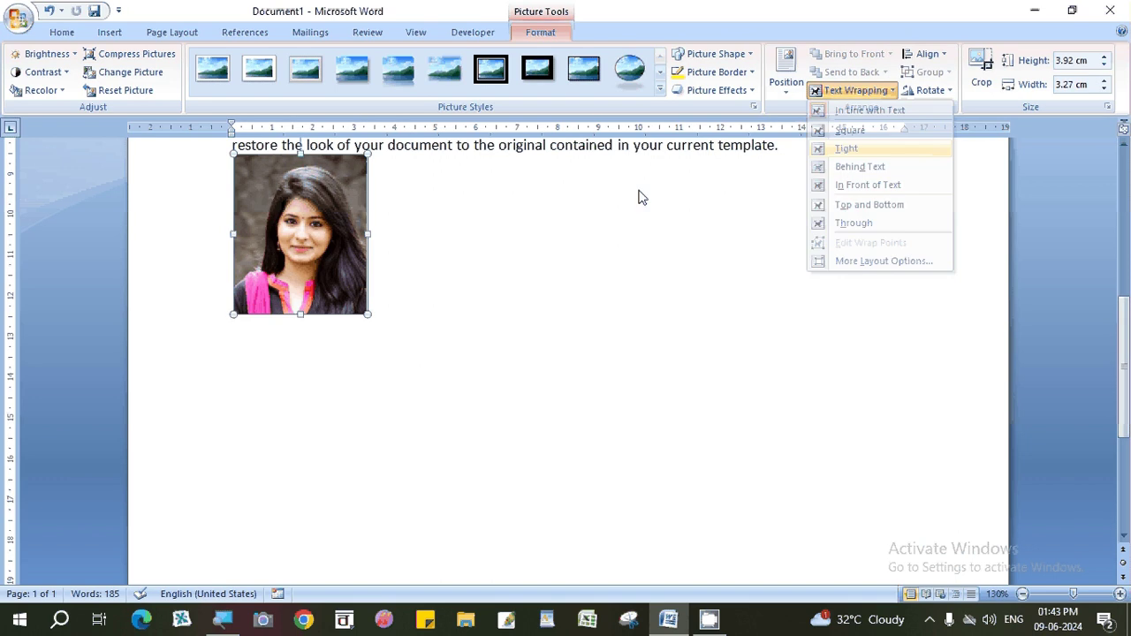
mouse_move(361, 251)
left_mouse_down()
mouse_move(396, 276)
mouse_move(332, 299)
left_mouse_up()
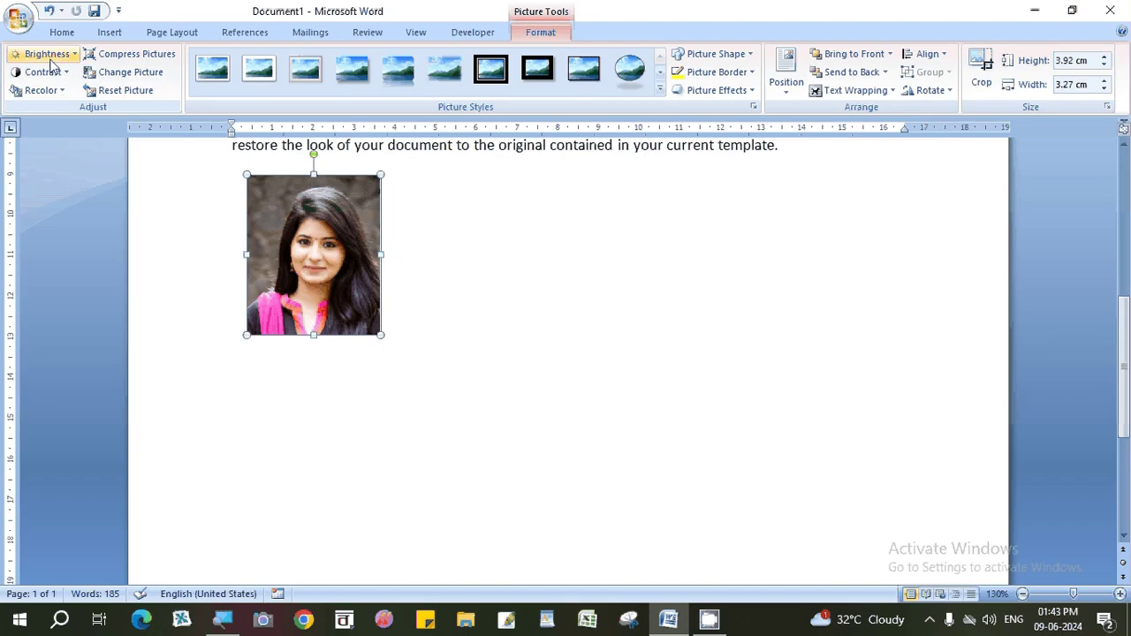
- Set the portrait's brightness to +10% and contrast to +10%
left_click(46, 54)
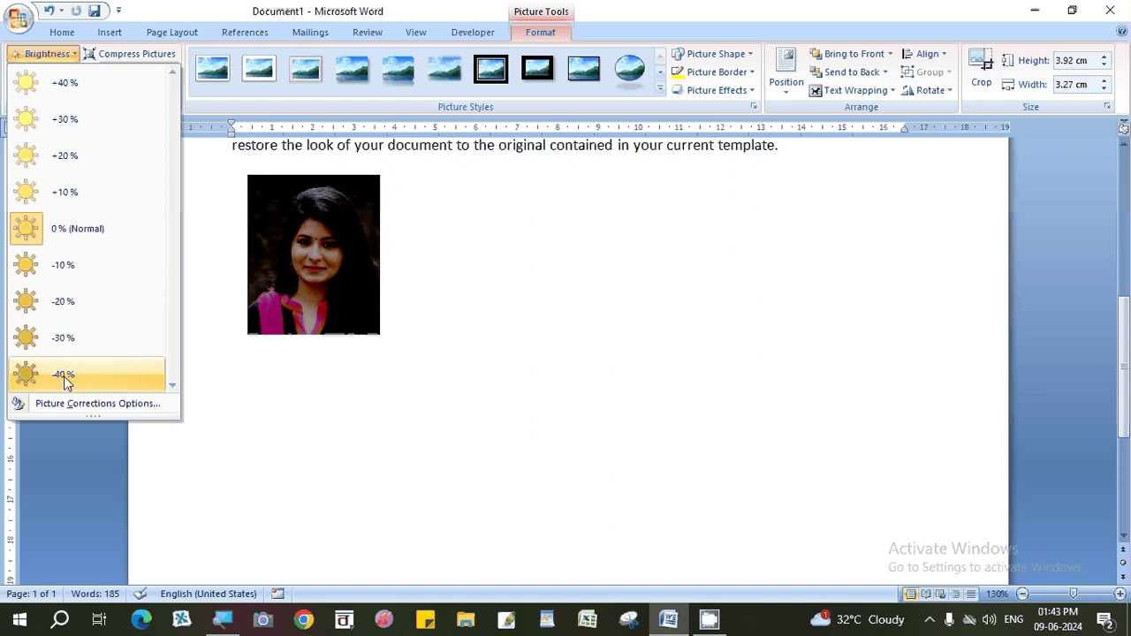
left_click(76, 202)
left_click(40, 72)
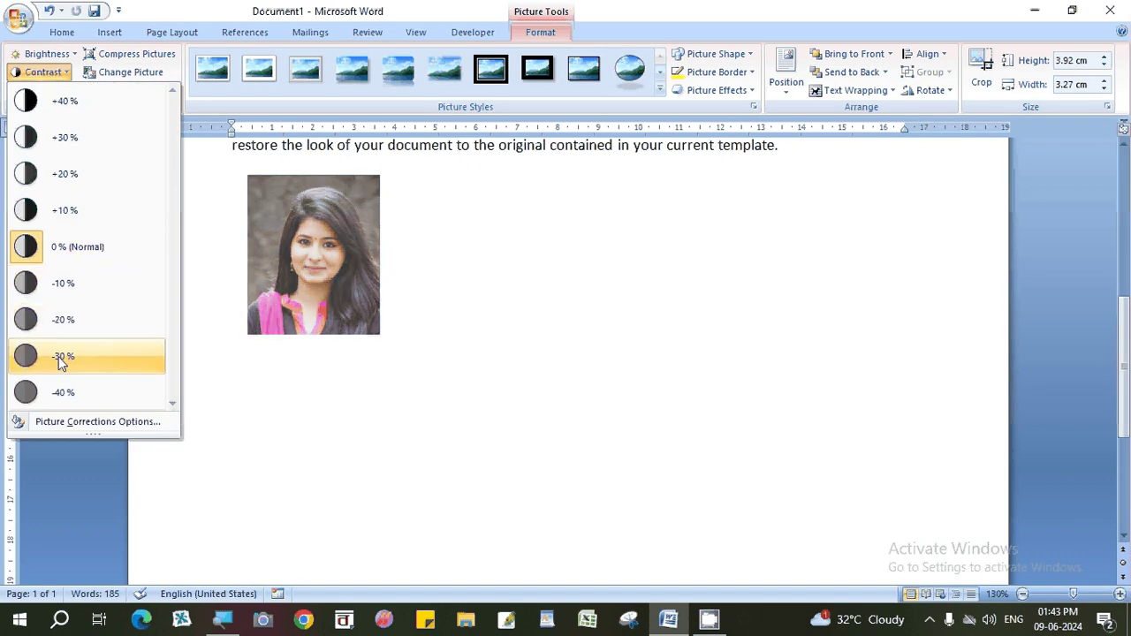
left_click(50, 214)
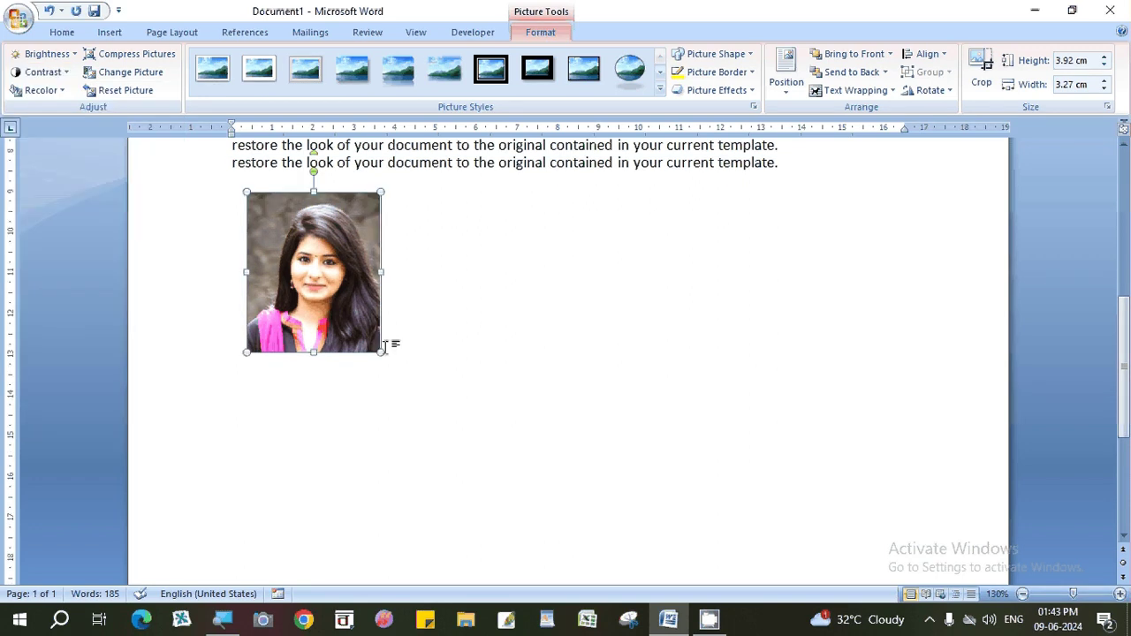
- Check the house photo's adjustment options without changes, then reselect the portrait
scroll(384, 346, "up", 3)
scroll(384, 347, "up", 2)
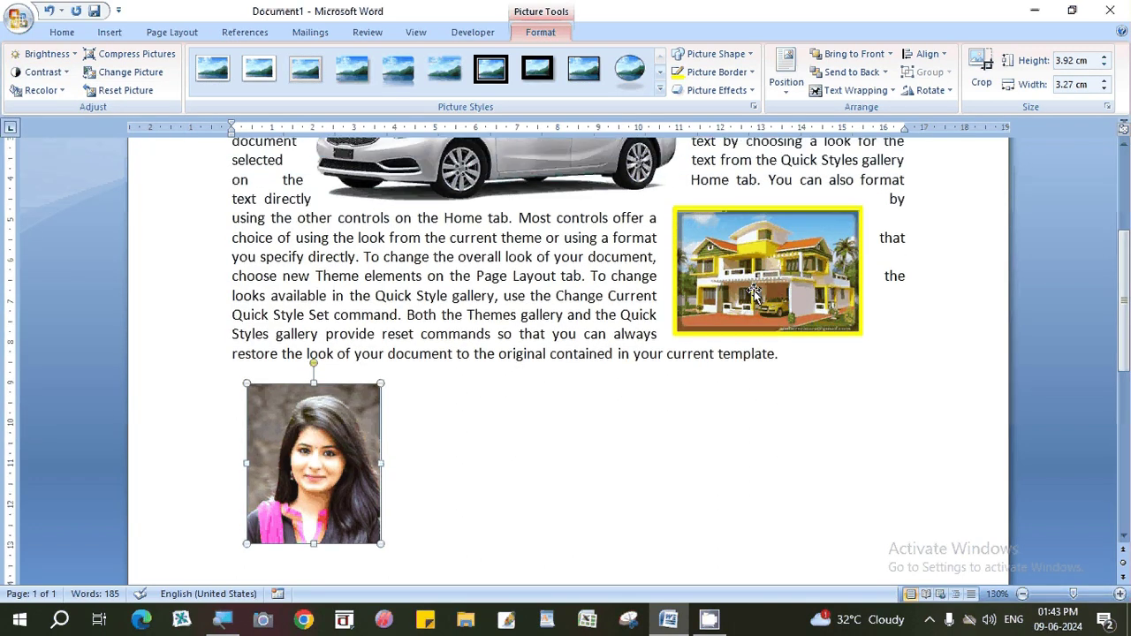
left_click(767, 274)
left_click(44, 54)
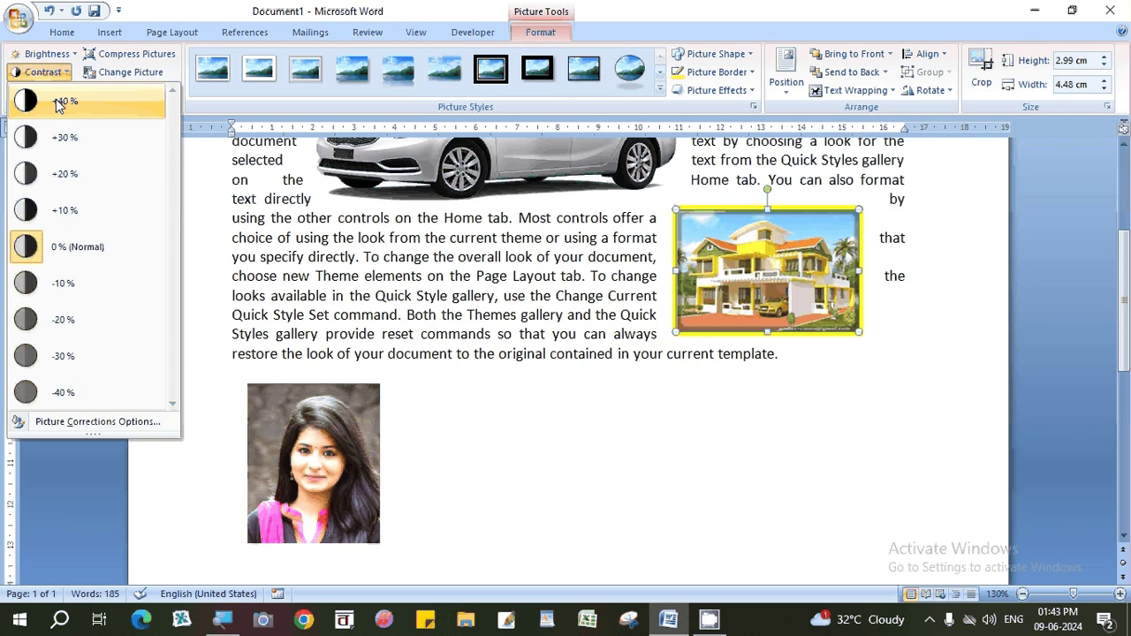
left_click(53, 211)
left_click(368, 451)
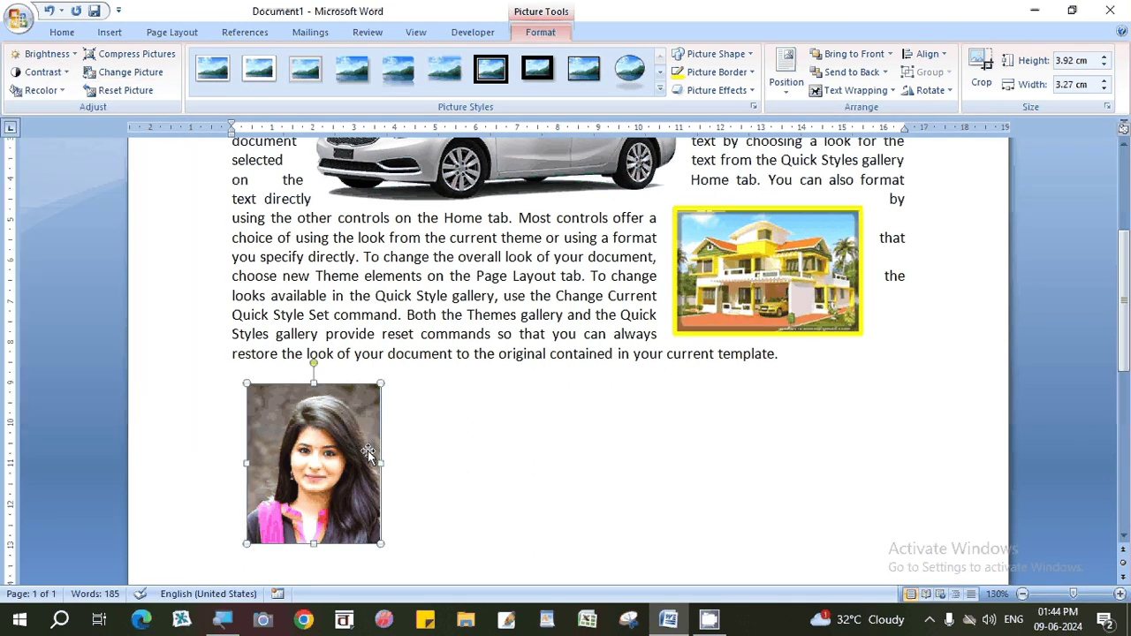
scroll(313, 353, "down", 1)
scroll(312, 321, "down", 2)
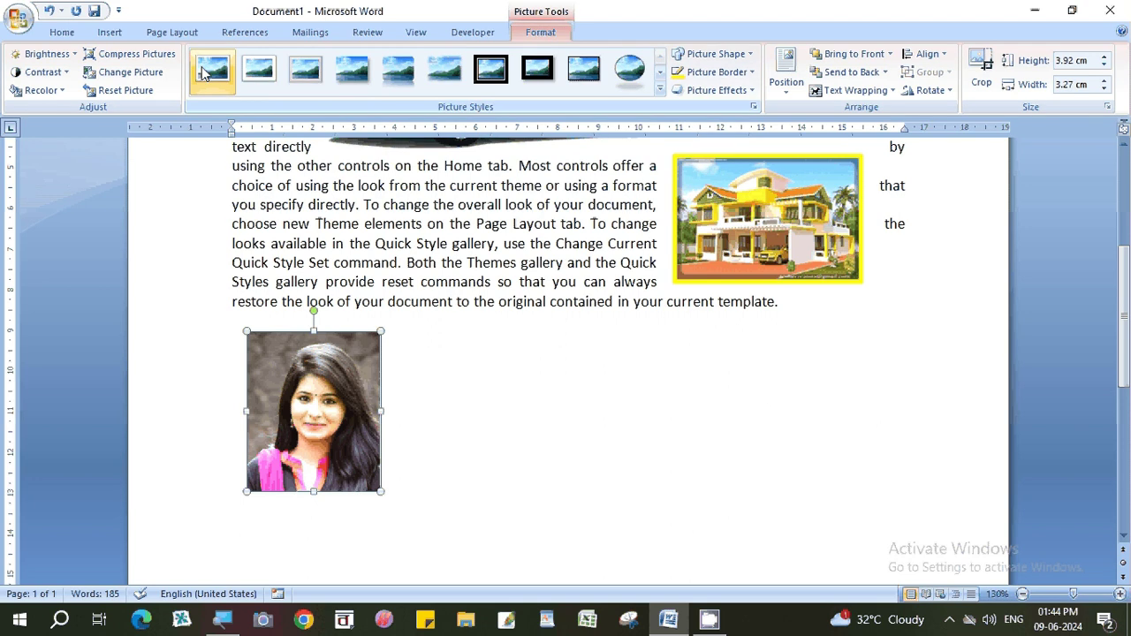
- Apply the oval framed picture style to the portrait and move it beside the paragraph's left side
left_click(202, 66)
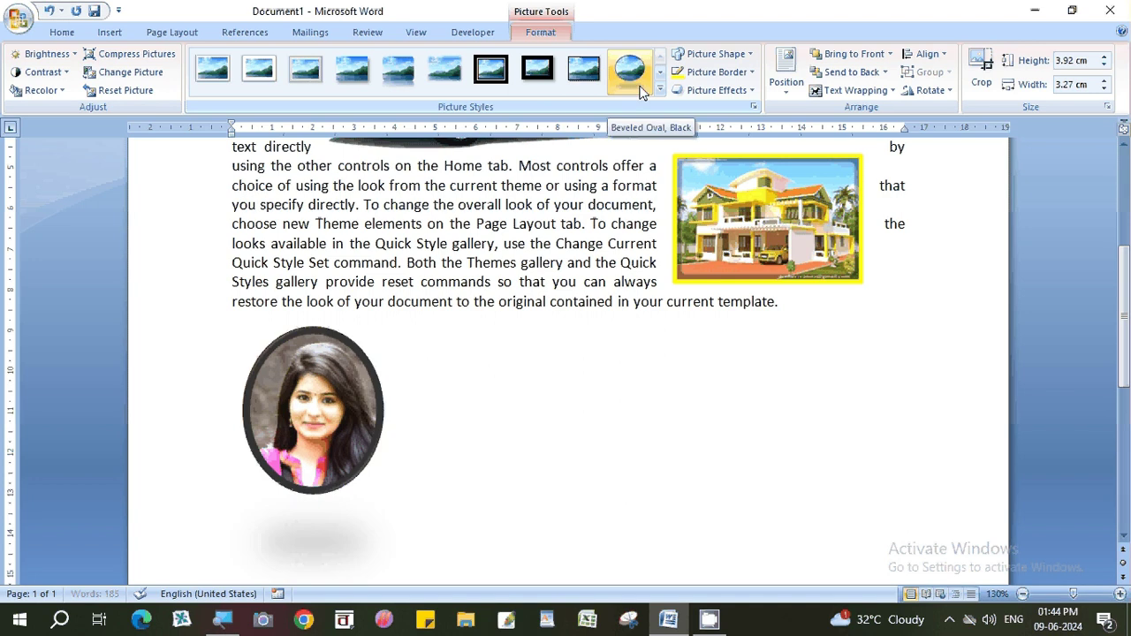
left_click(660, 90)
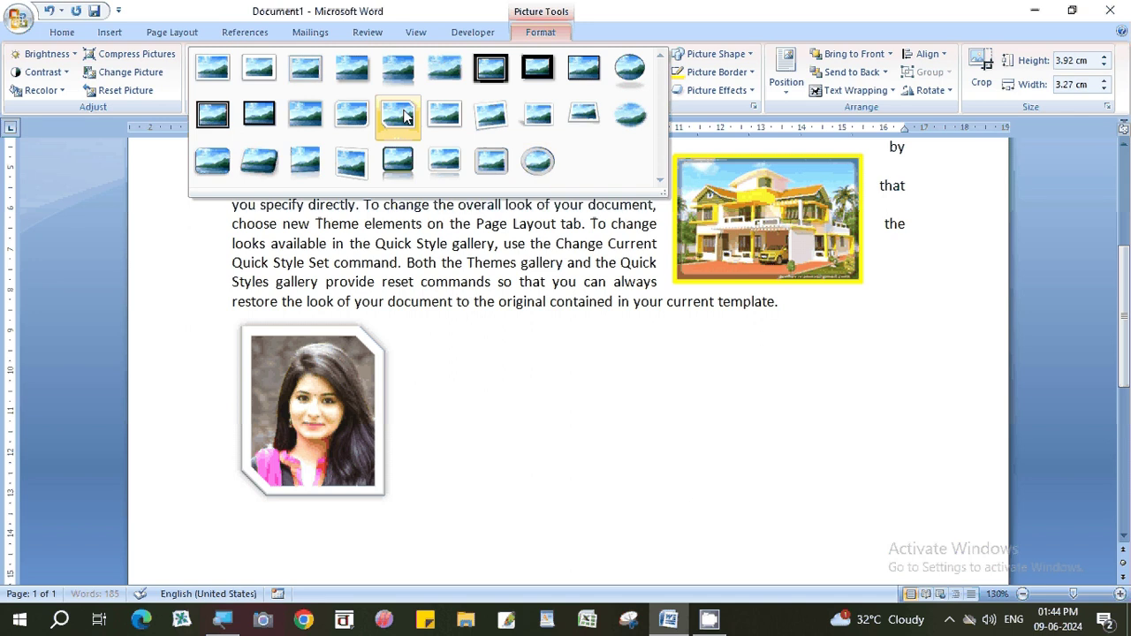
left_click(539, 168)
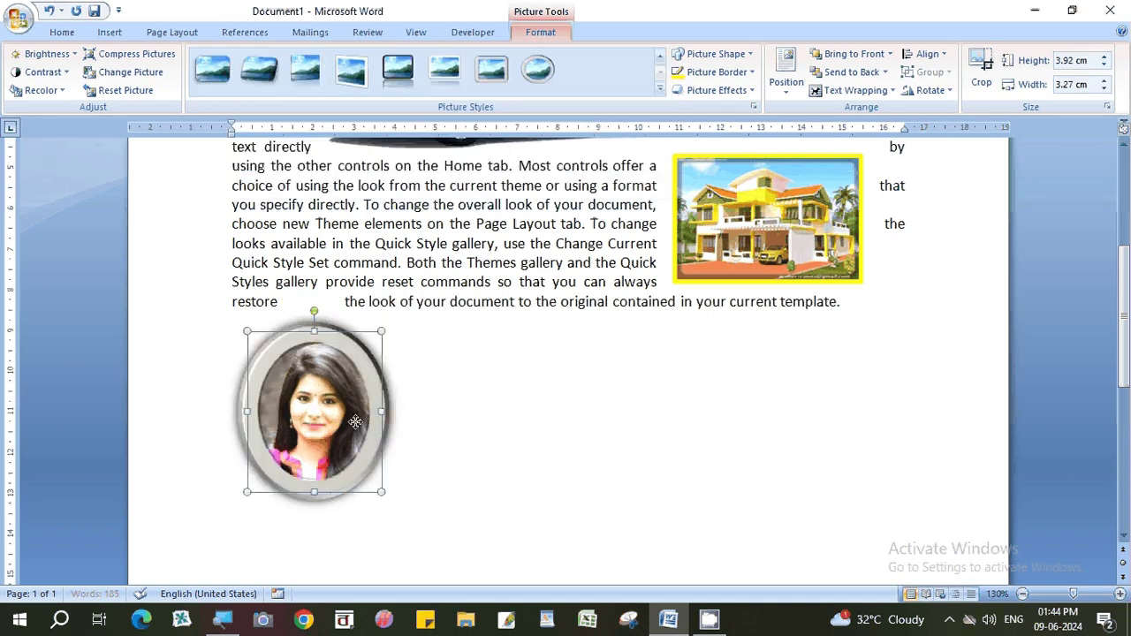
mouse_move(344, 411)
left_mouse_down()
mouse_move(385, 347)
mouse_move(336, 305)
left_mouse_up()
- Drop the oval portrait at the last paragraph's left edge and check the car picture's format options
left_click(414, 407)
left_click(473, 426)
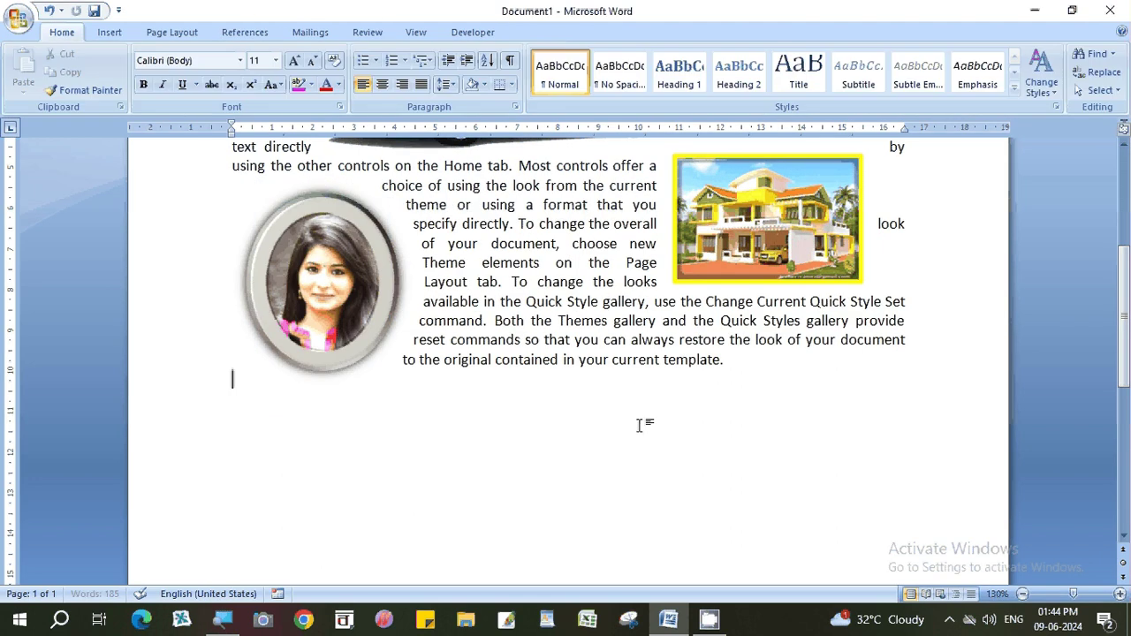
scroll(390, 402, "up", 3)
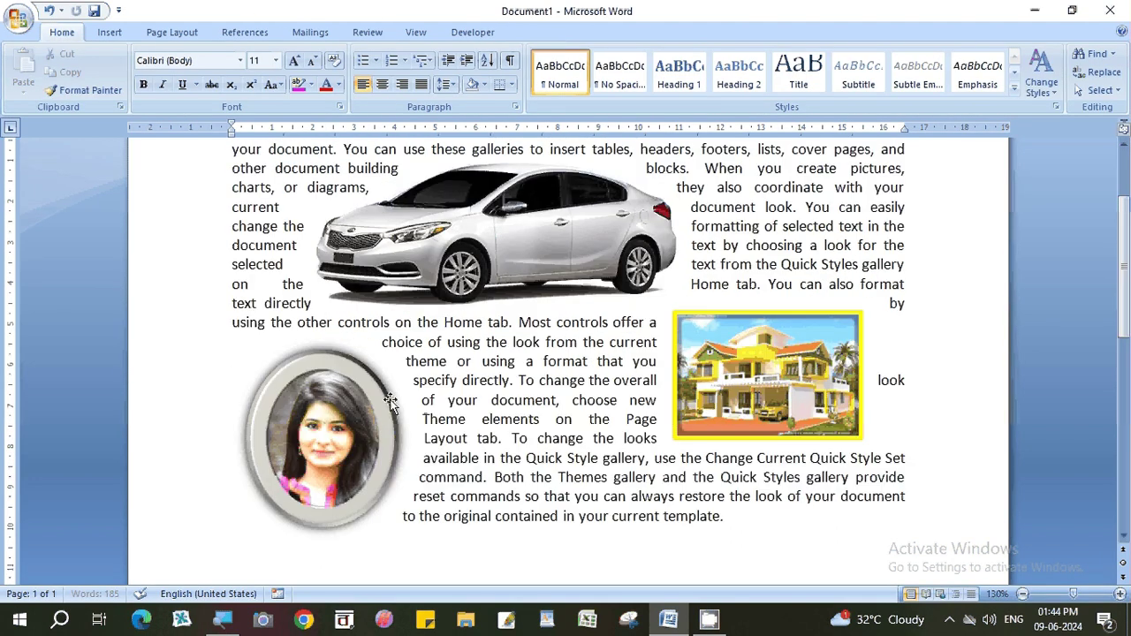
left_click(477, 239)
left_click(540, 32)
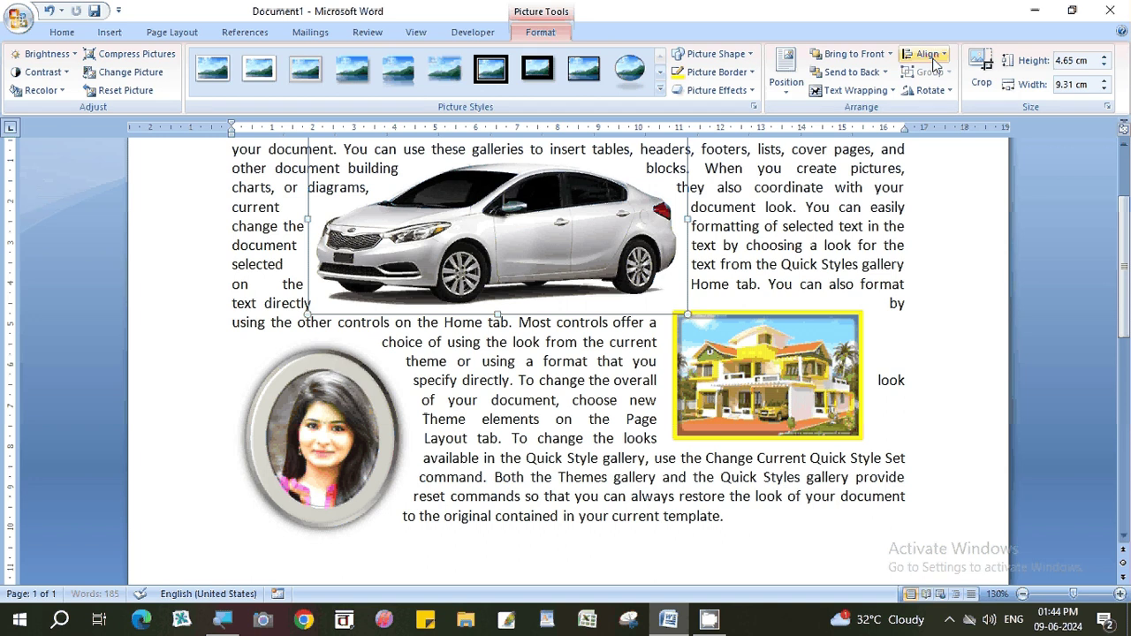
scroll(565, 354, "down", 1)
left_click(392, 498)
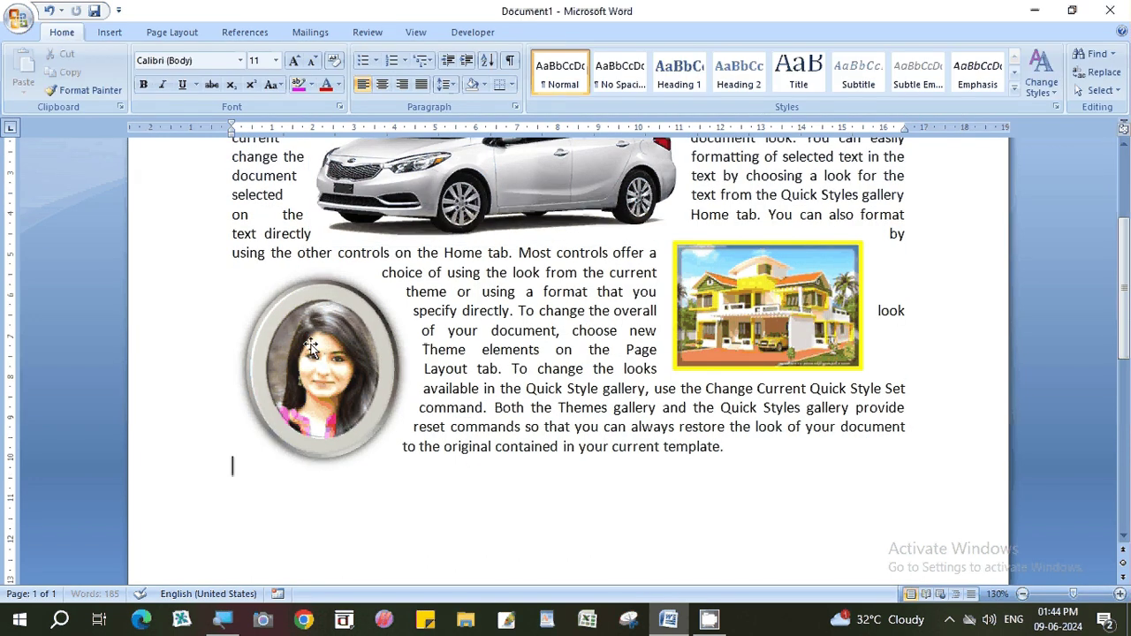
left_click(109, 32)
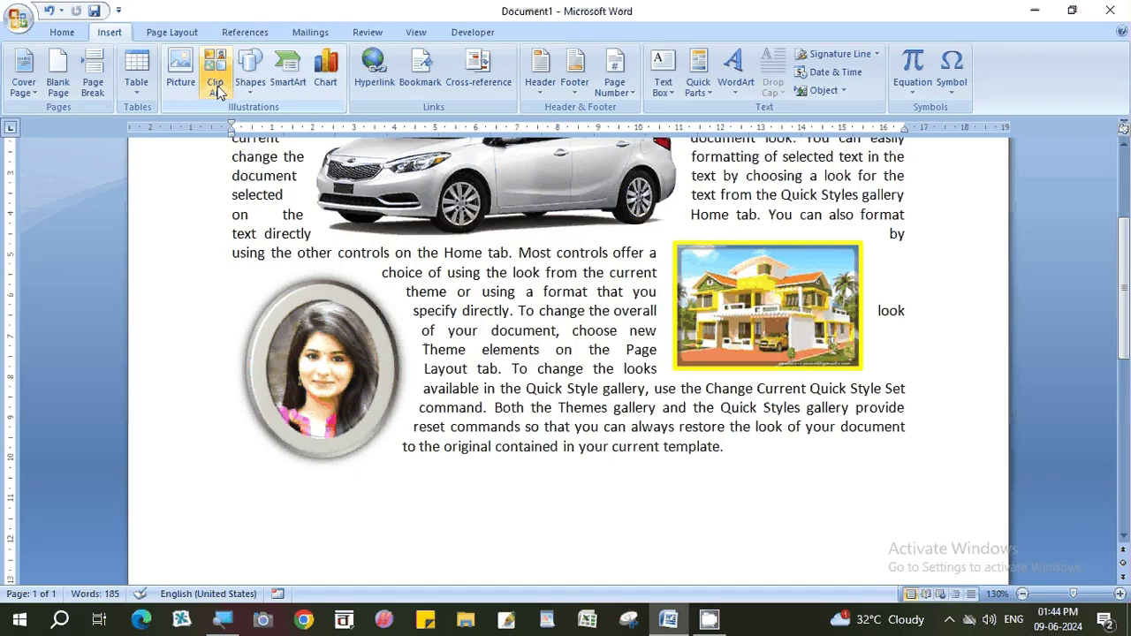
- List all clips in the Clip Art pane and insert the cow clip art
left_click(217, 84)
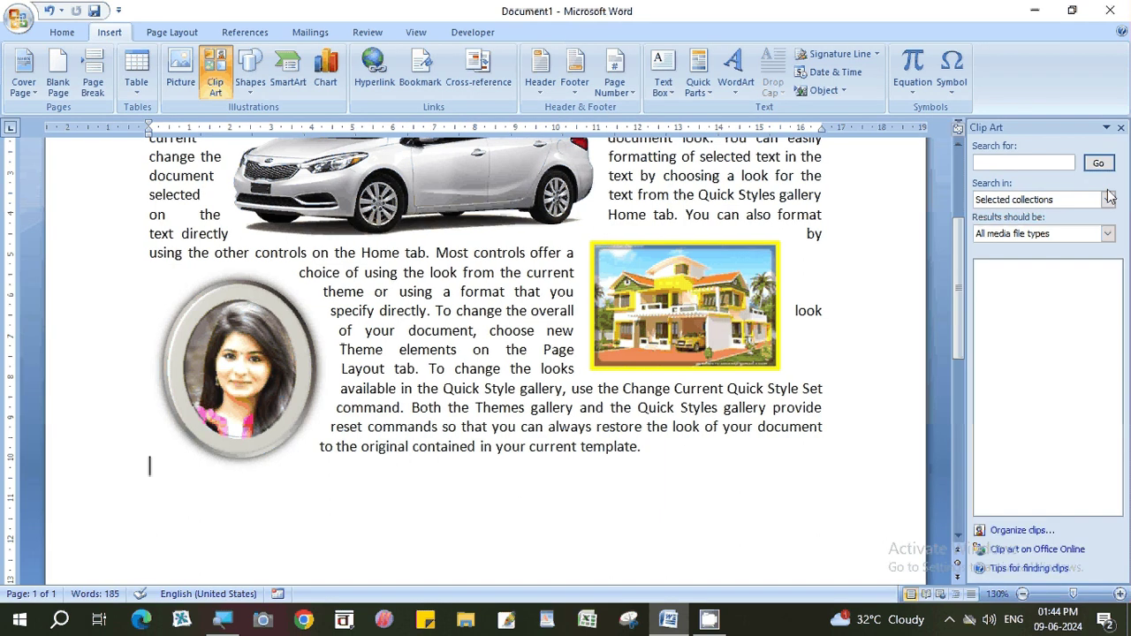
left_click(1098, 165)
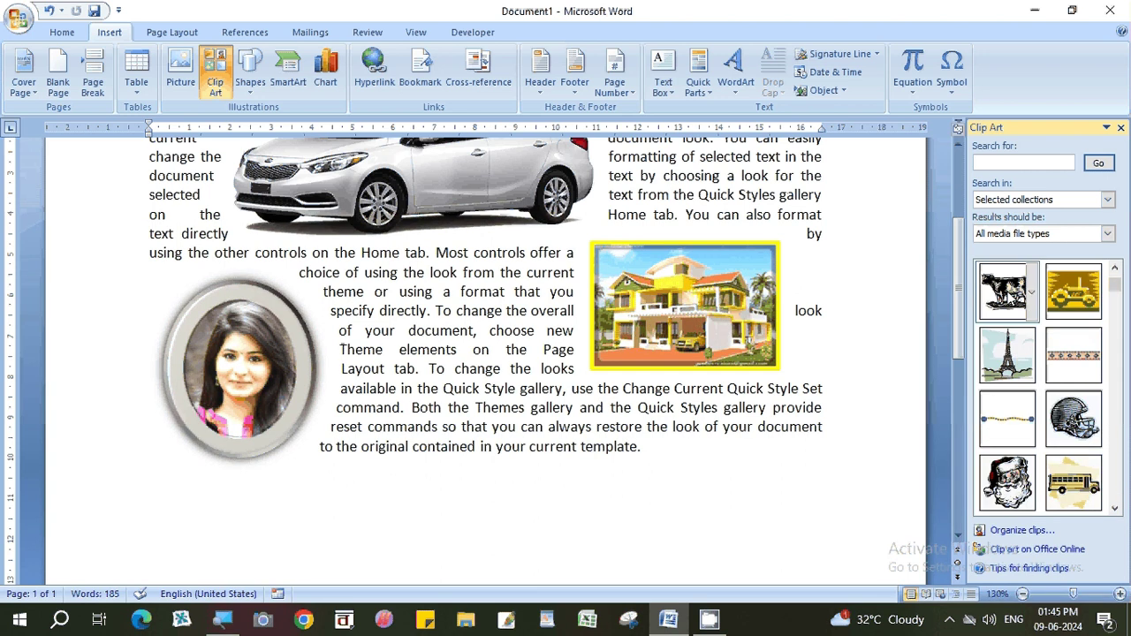
left_click(1008, 292)
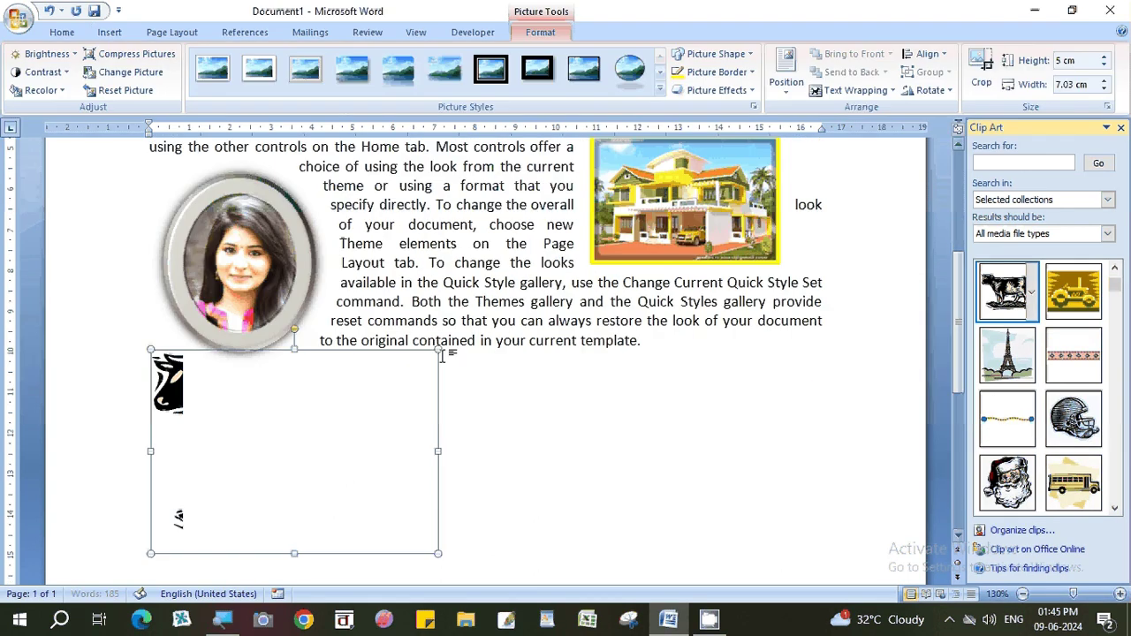
- Give the cow clip art Square wrapping, shrink it, and move it left below the text
left_click(853, 90)
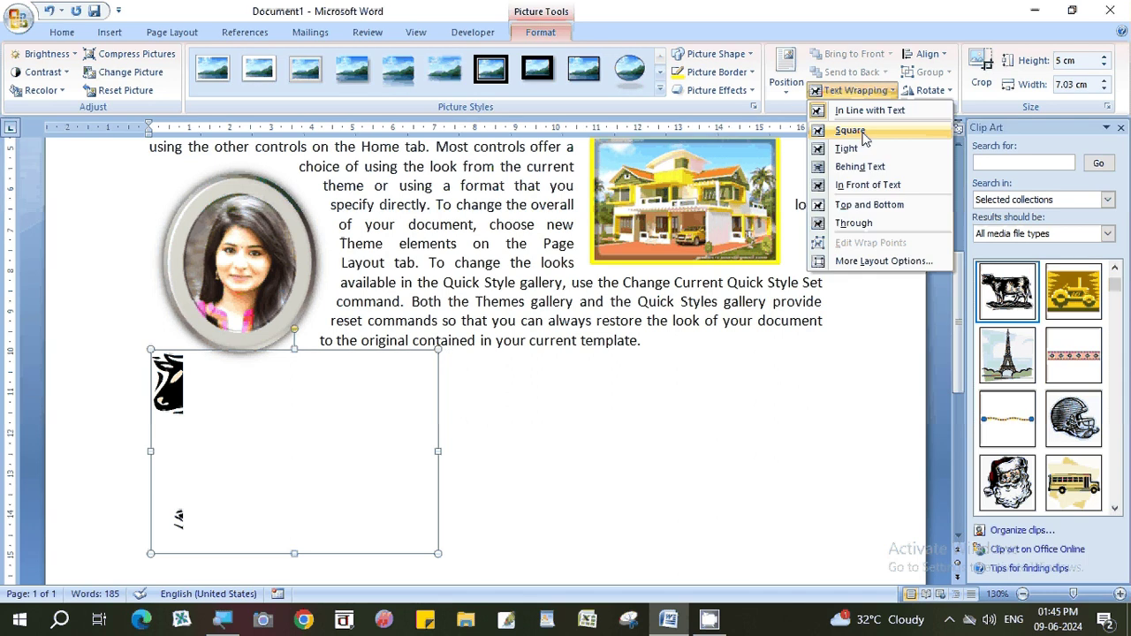
left_click(862, 130)
left_click_drag(352, 421, 395, 441)
left_click_drag(484, 369, 350, 462)
left_click_drag(312, 483, 279, 441)
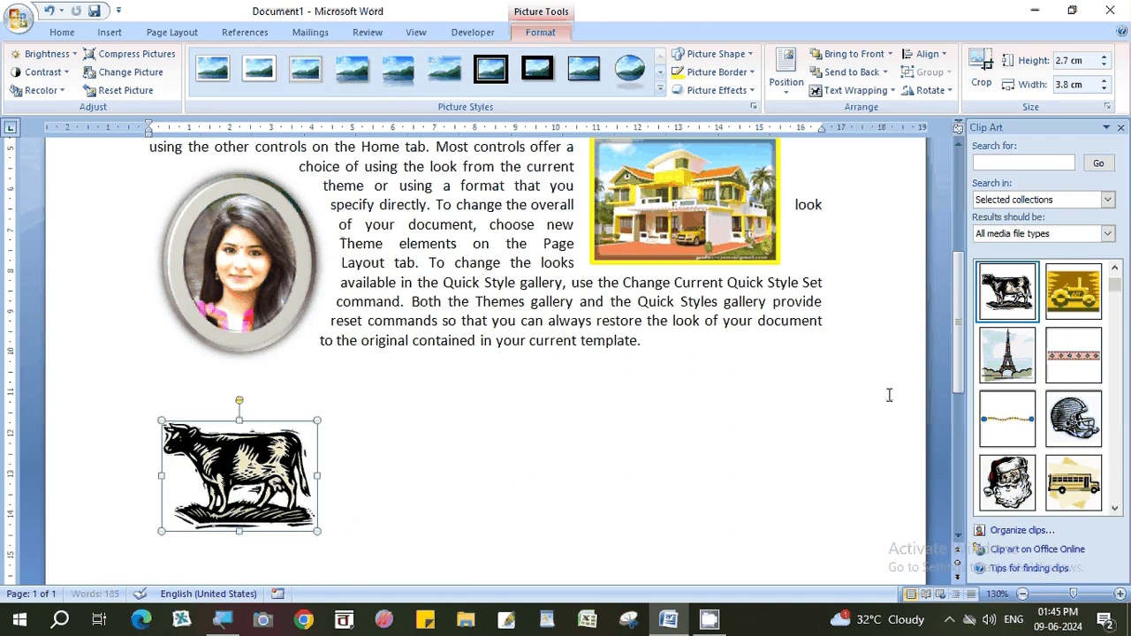
- Insert the computer clip art, shrink it to about 2.6 by 4.25 cm, and place it beside the cow
left_click(1115, 512)
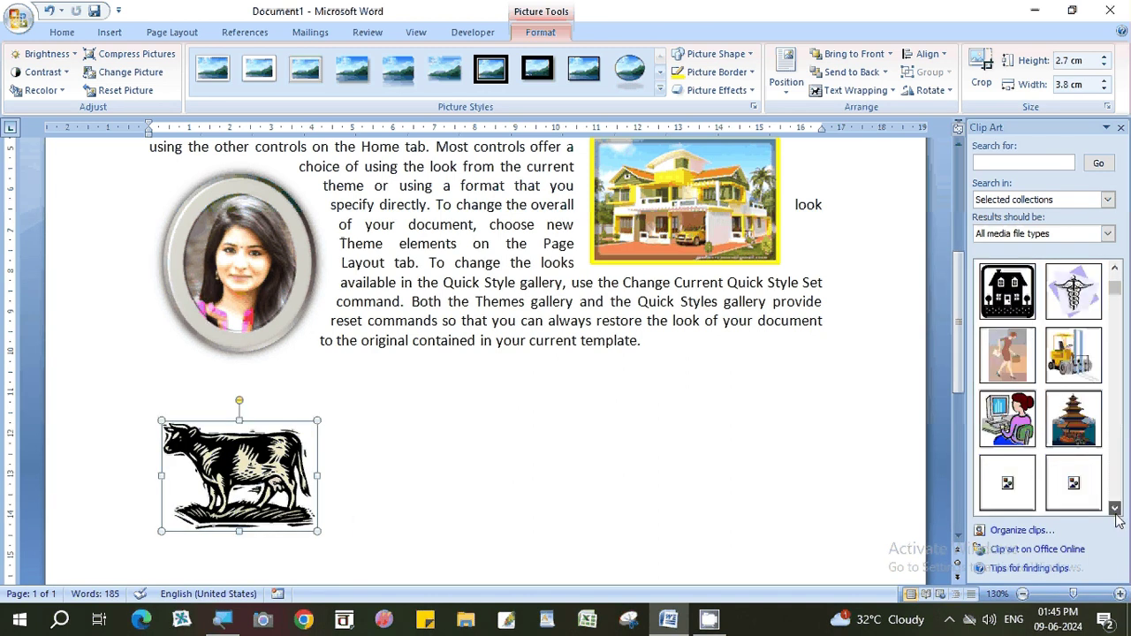
left_click(1115, 513)
left_click(1115, 510)
left_click(1115, 510)
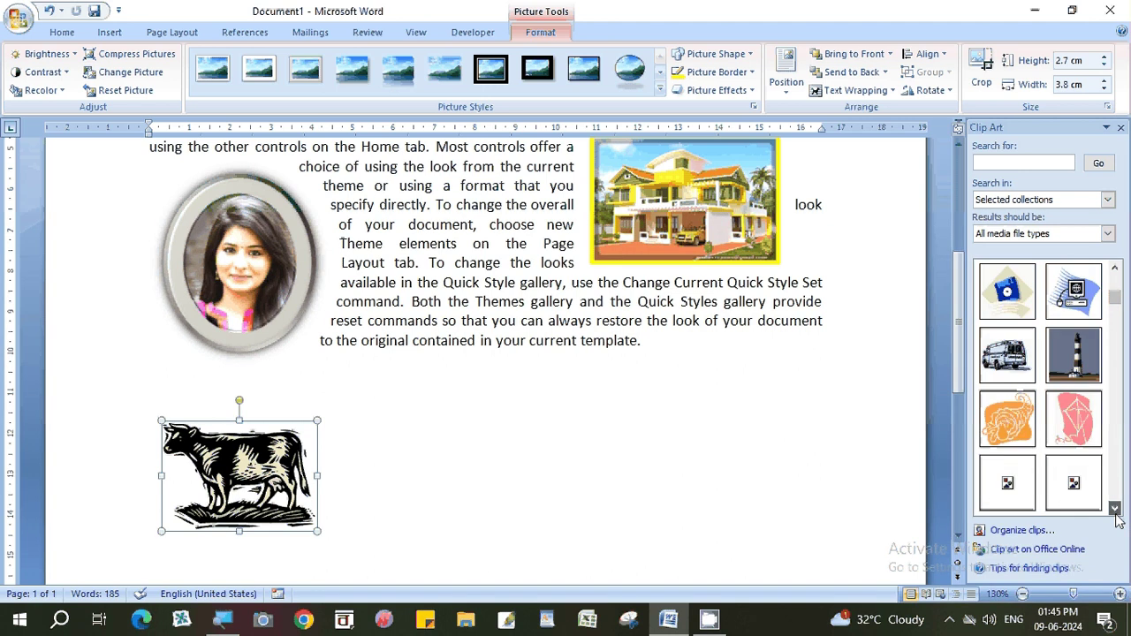
left_click(1115, 510)
left_click(1115, 510)
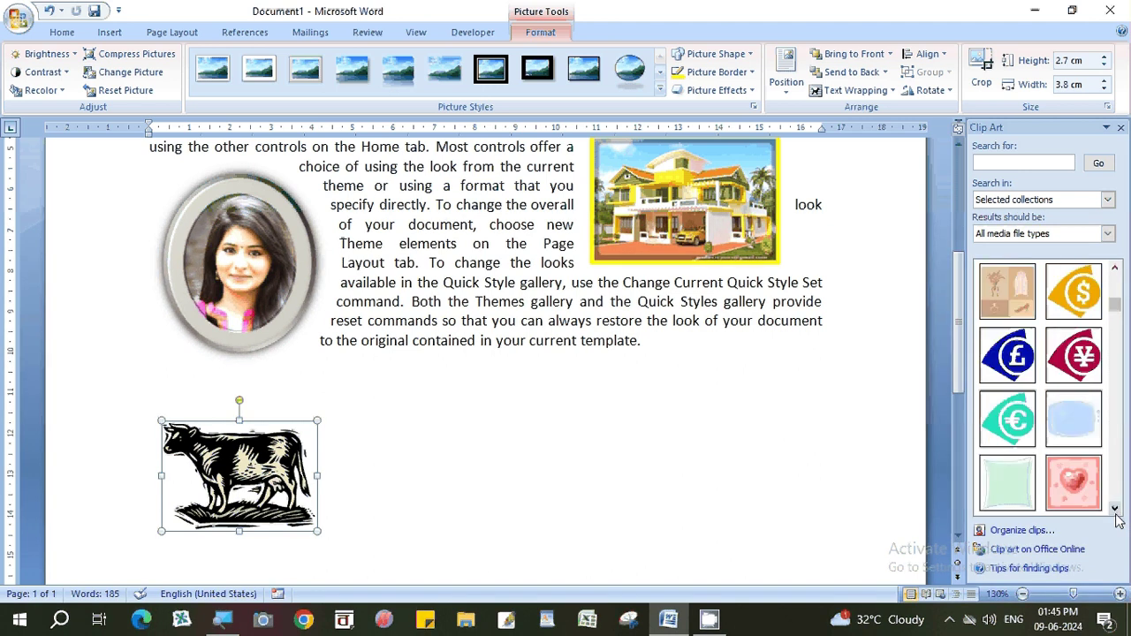
left_click(1116, 513)
left_click(1116, 513)
left_click(1116, 513)
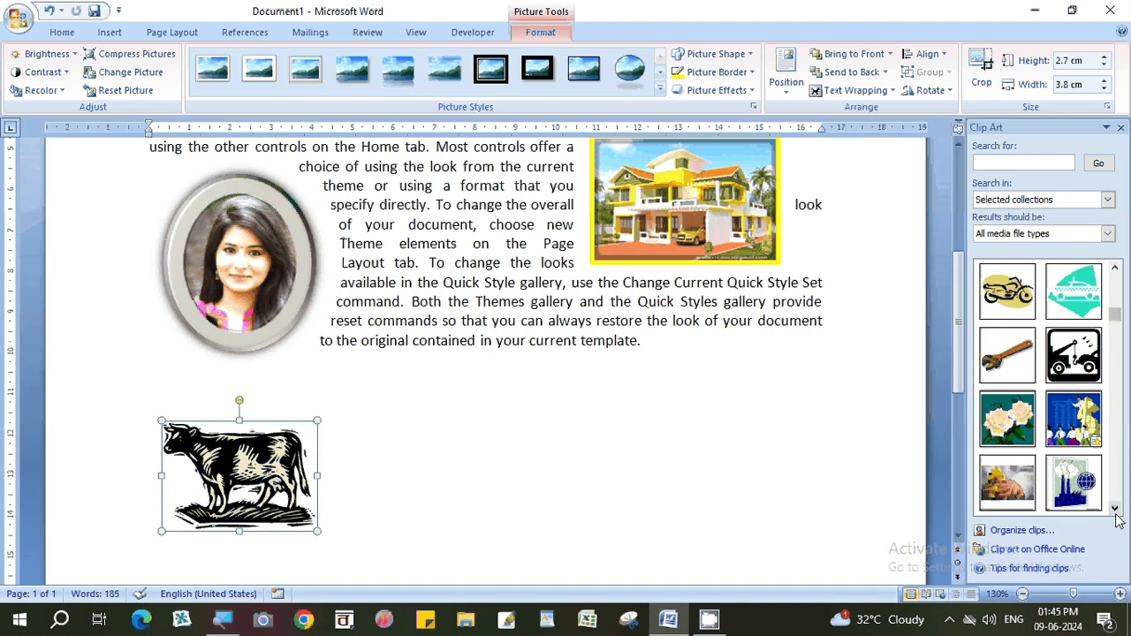
scroll(1116, 517, "down", 3)
left_click(1066, 412)
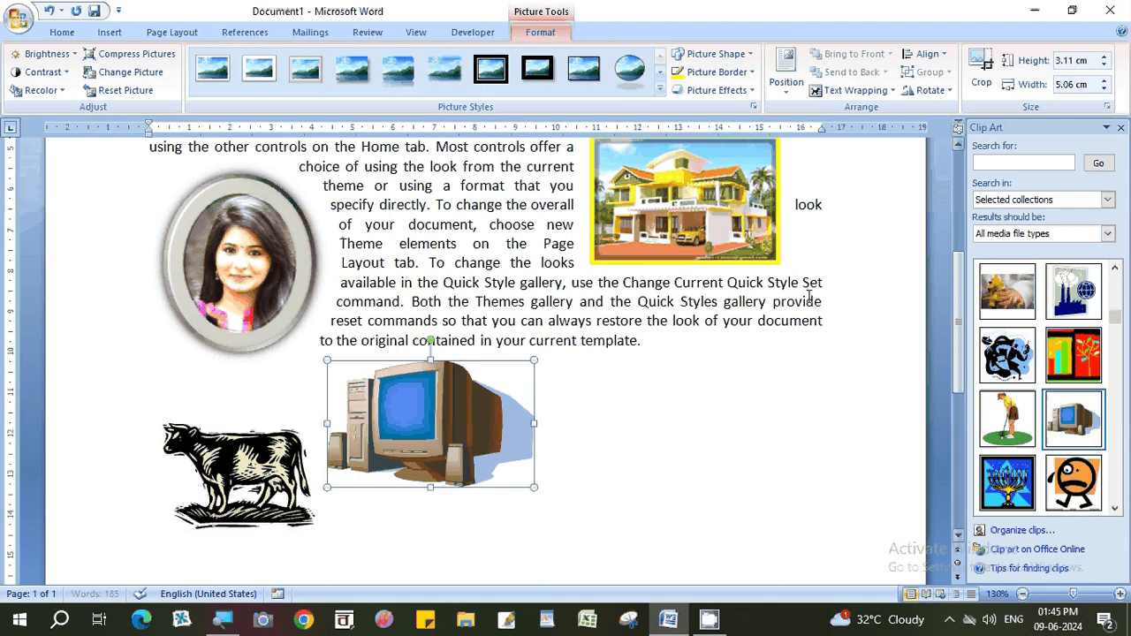
left_click(854, 91)
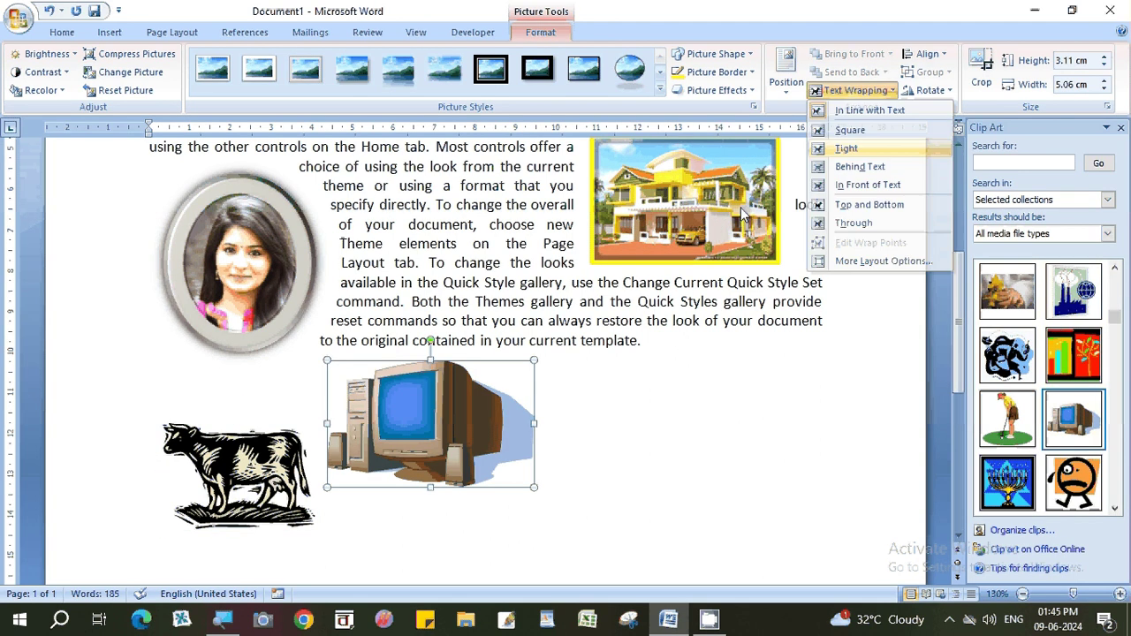
left_click_drag(494, 401, 510, 463)
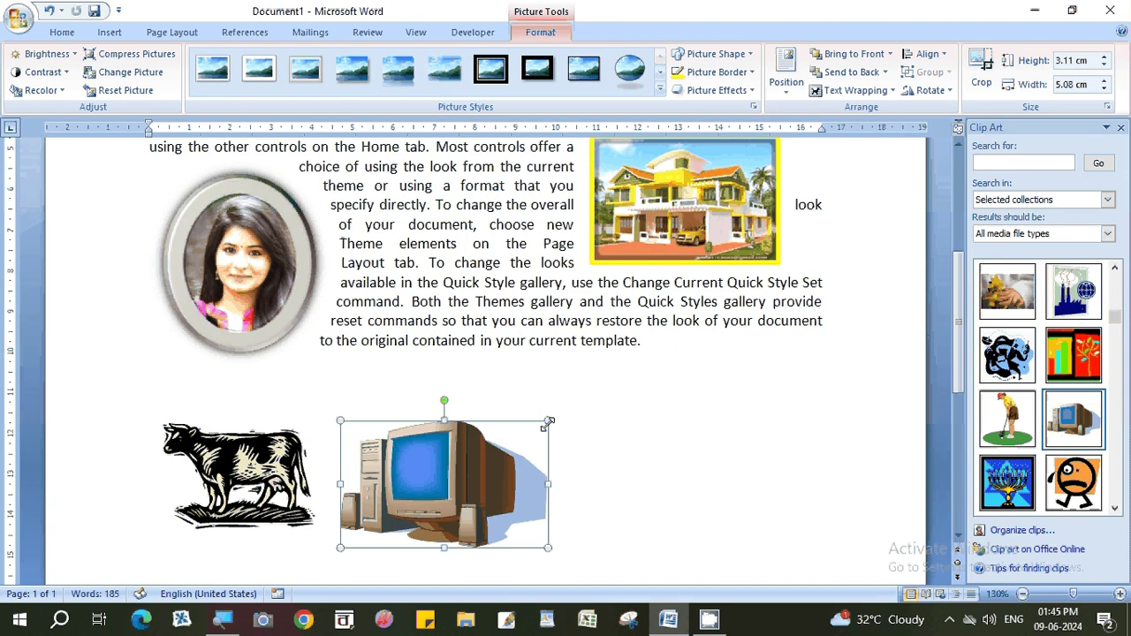
left_click_drag(548, 423, 515, 441)
left_click_drag(451, 475, 479, 464)
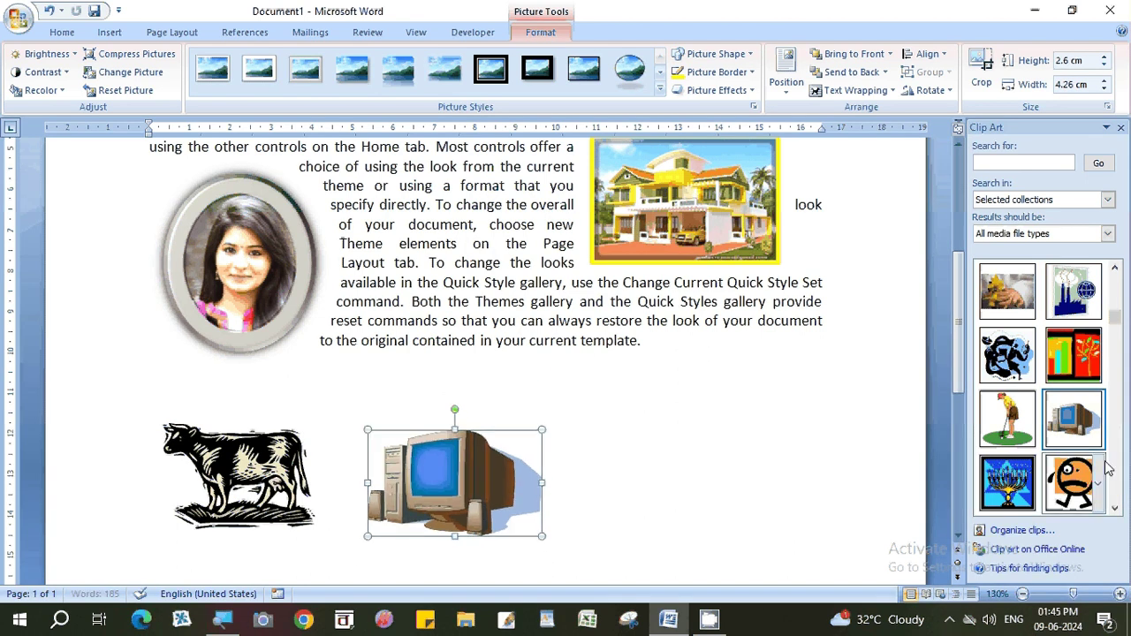
- Insert the soccer ball clip art, shrink it to about 2.66 by 3.24 cm, and line it up right of the computer
left_click(1115, 509)
left_click(1114, 510)
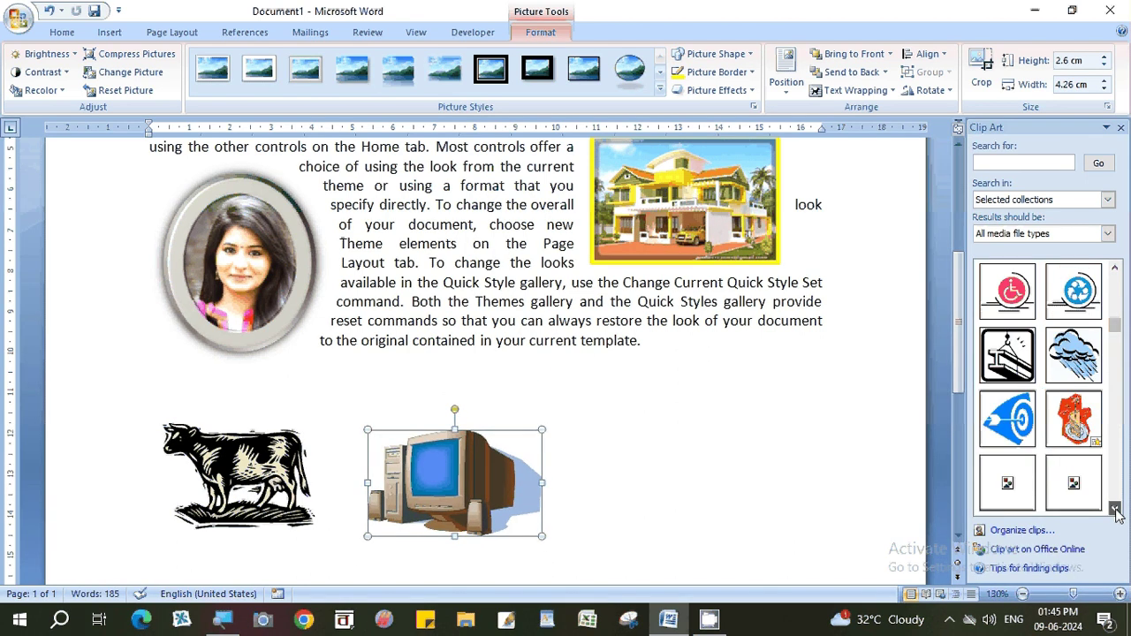
left_click(1114, 509)
left_click(1115, 509)
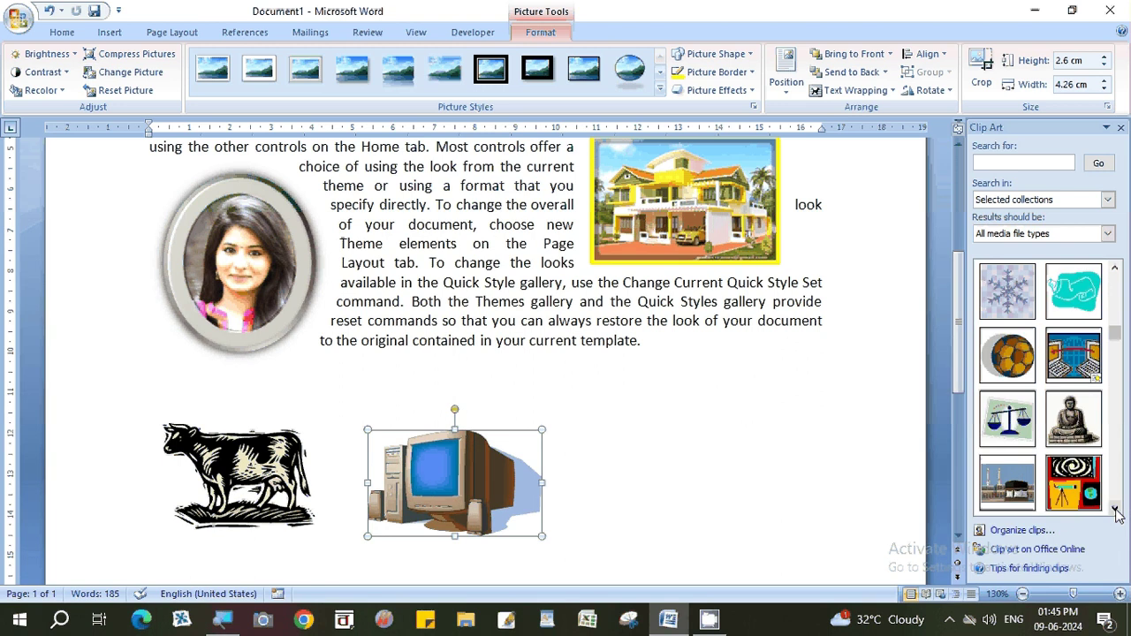
left_click(1006, 358)
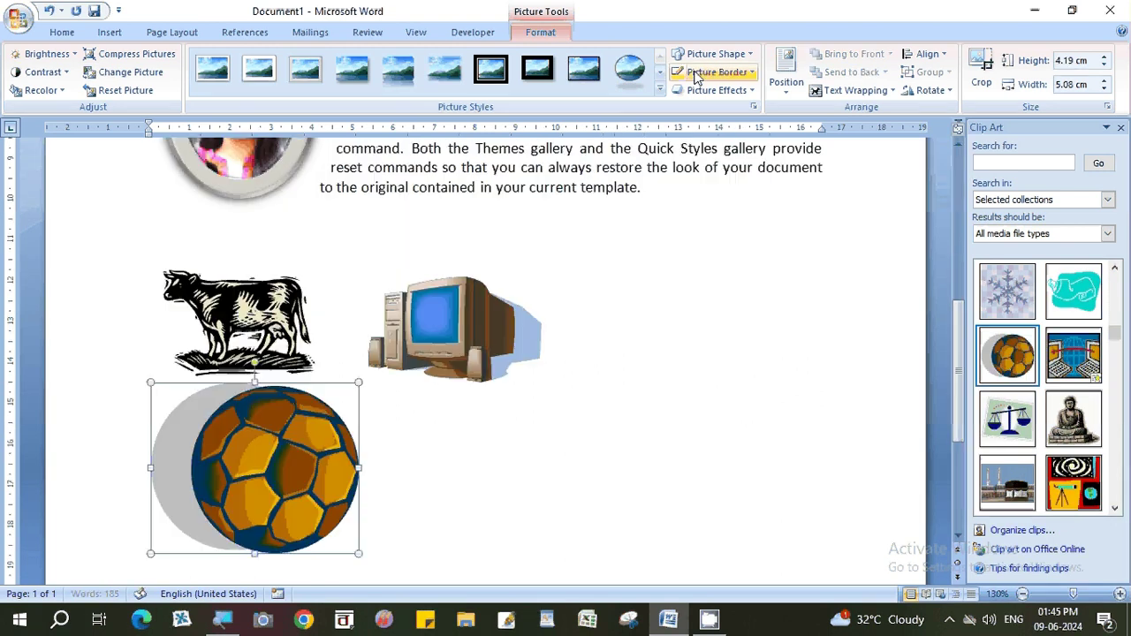
left_click(844, 100)
left_click(861, 147)
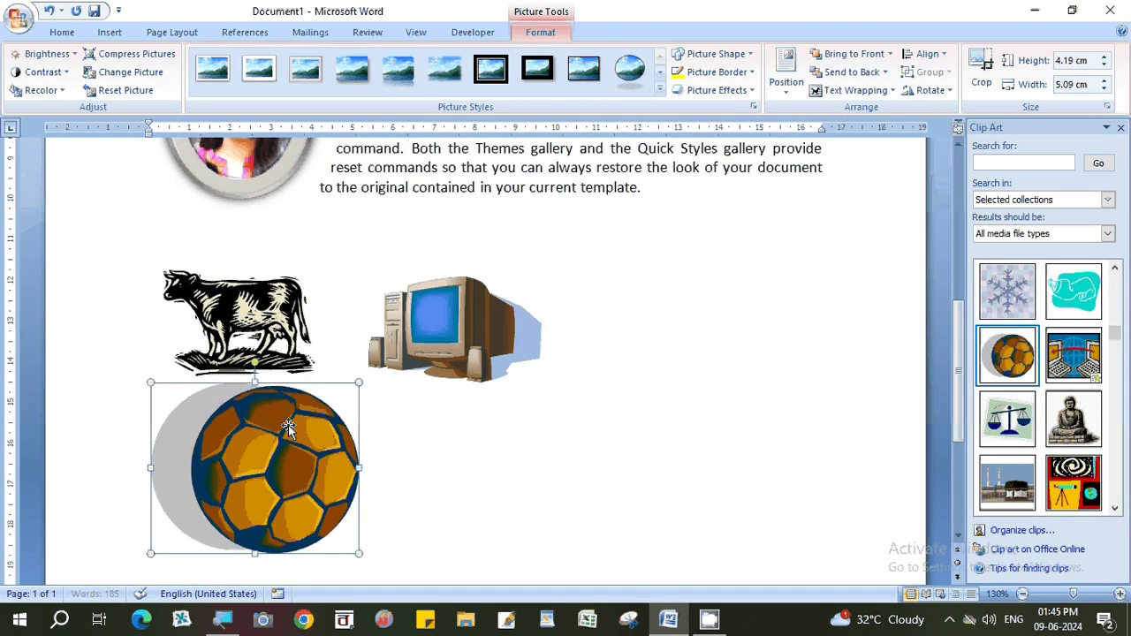
left_click_drag(288, 428, 742, 312)
left_click_drag(812, 267, 736, 330)
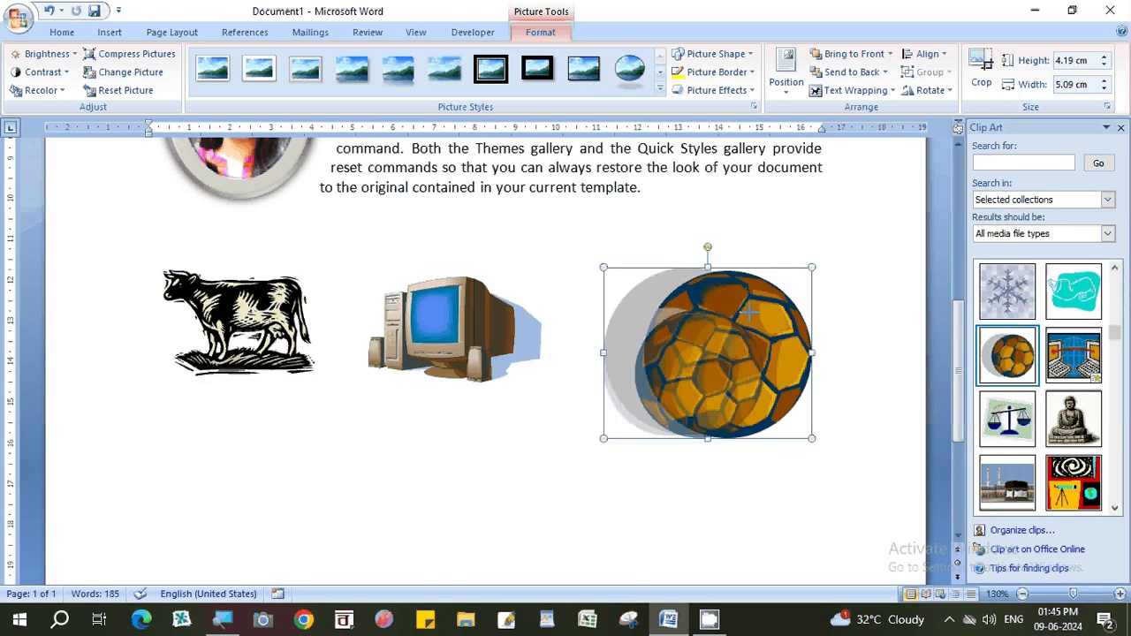
left_click_drag(697, 371, 686, 318)
left_click(848, 344)
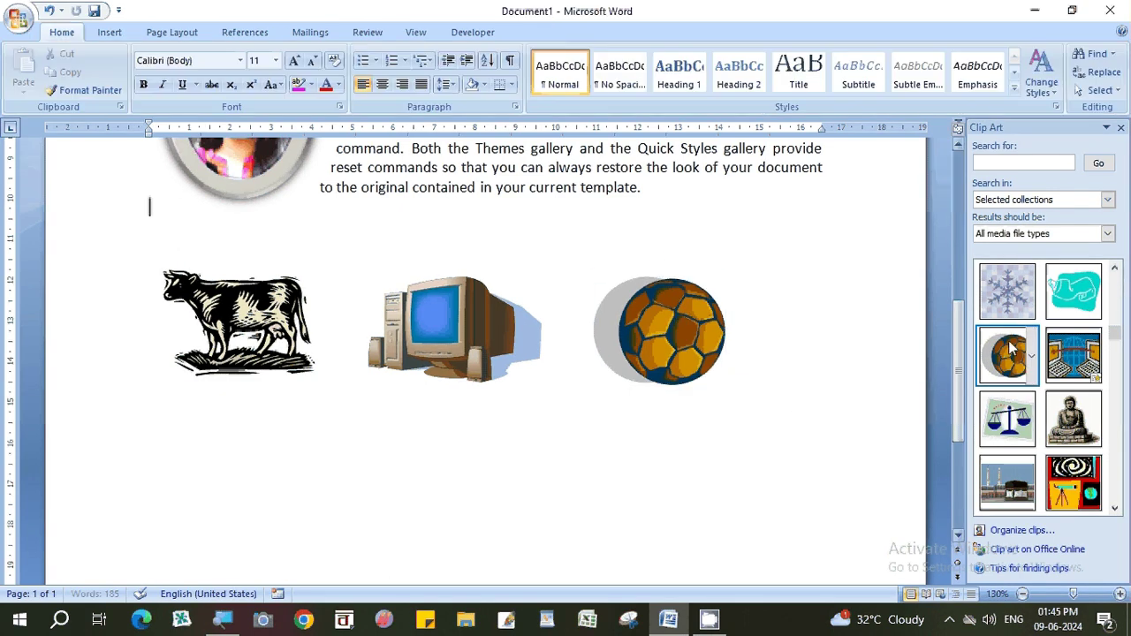
- Close the Clip Art pane and shift the computer picture slightly to the right
left_click(1121, 130)
scroll(649, 331, "up", 2)
scroll(549, 421, "up", 2)
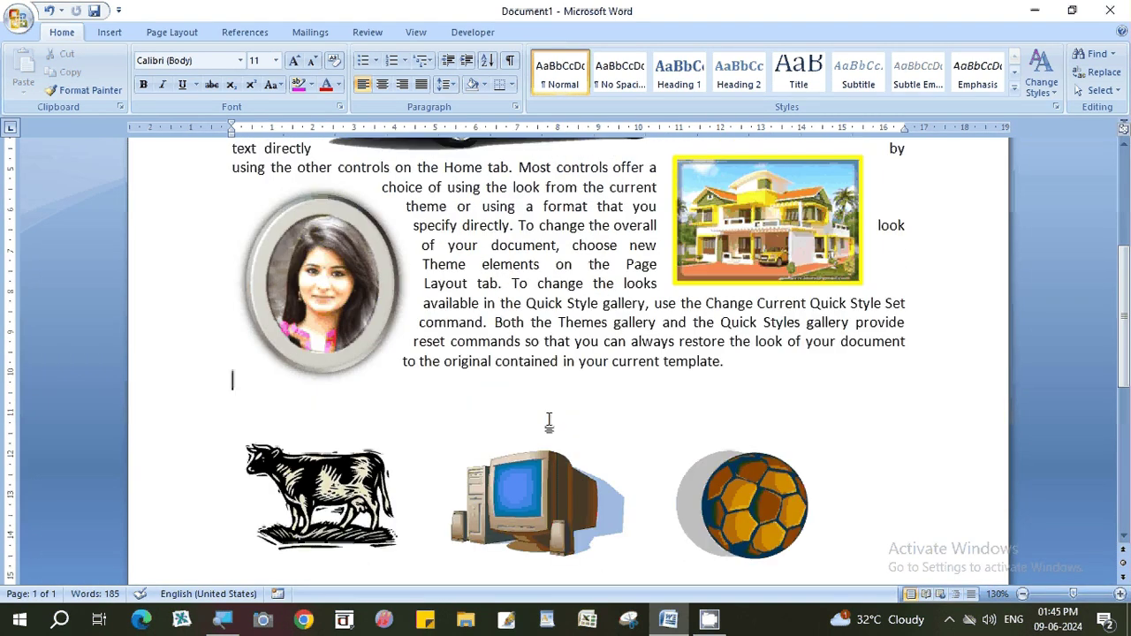
scroll(549, 421, "down", 2)
left_click_drag(747, 393, 773, 394)
left_click(536, 414)
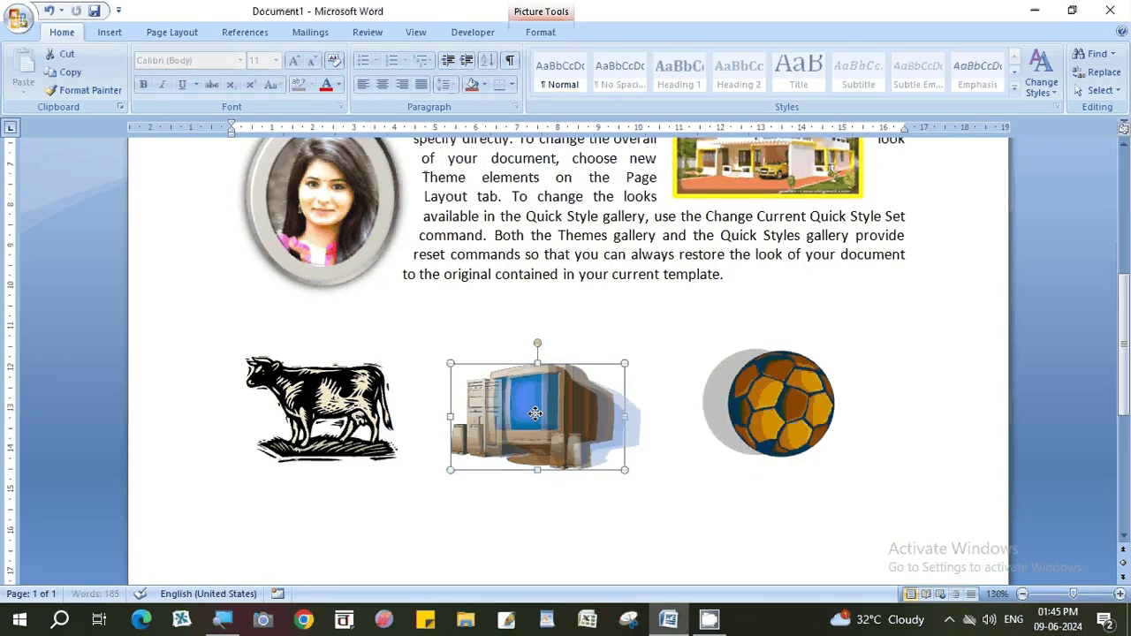
left_click_drag(536, 413, 570, 414)
- Give the cow picture a 1½ pt dark red border
left_click(320, 408)
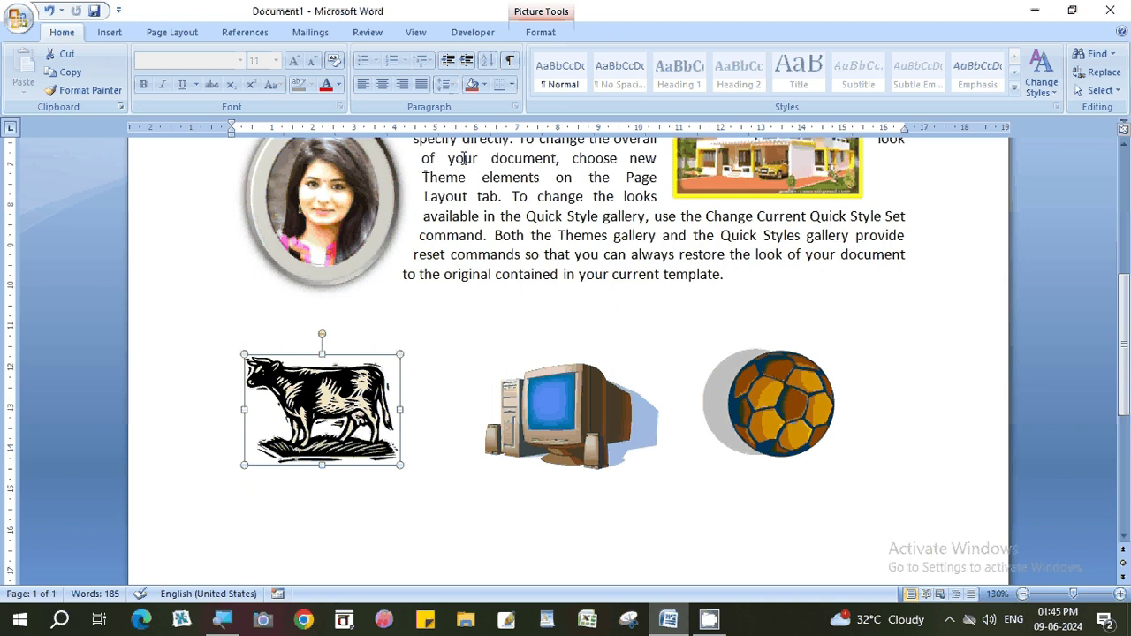
left_click(542, 33)
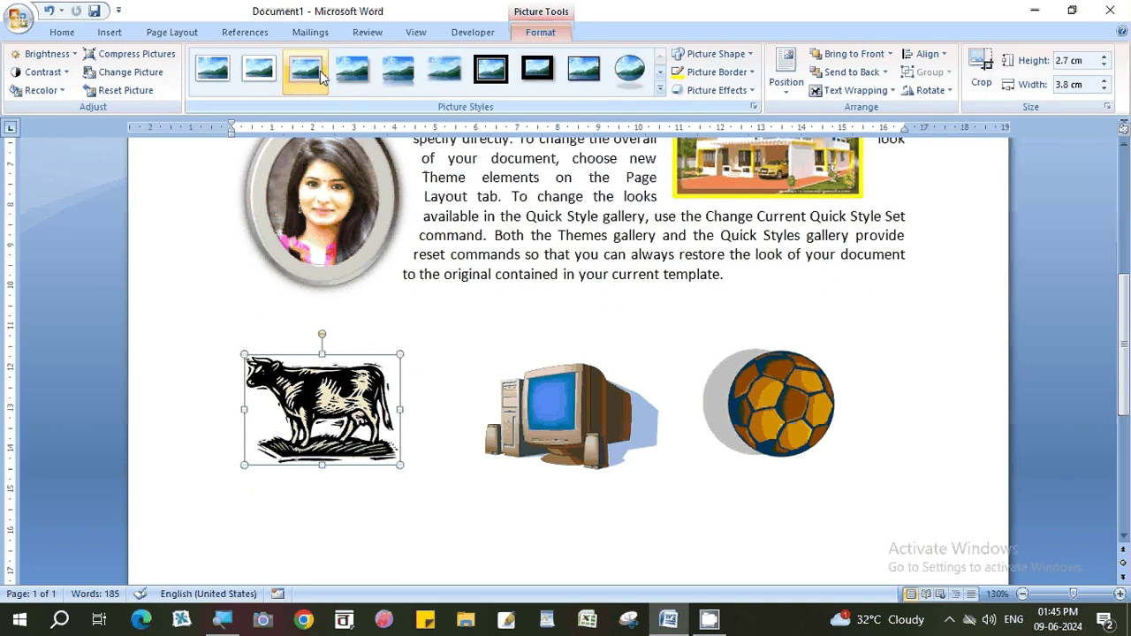
left_click(734, 74)
mouse_move(713, 254)
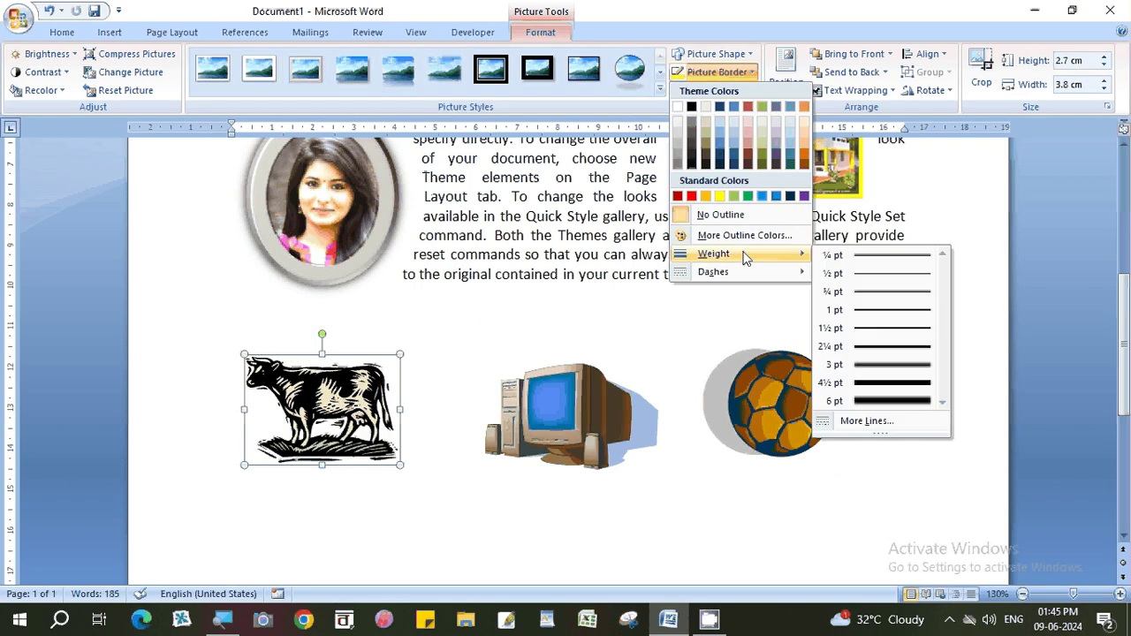
left_click(895, 329)
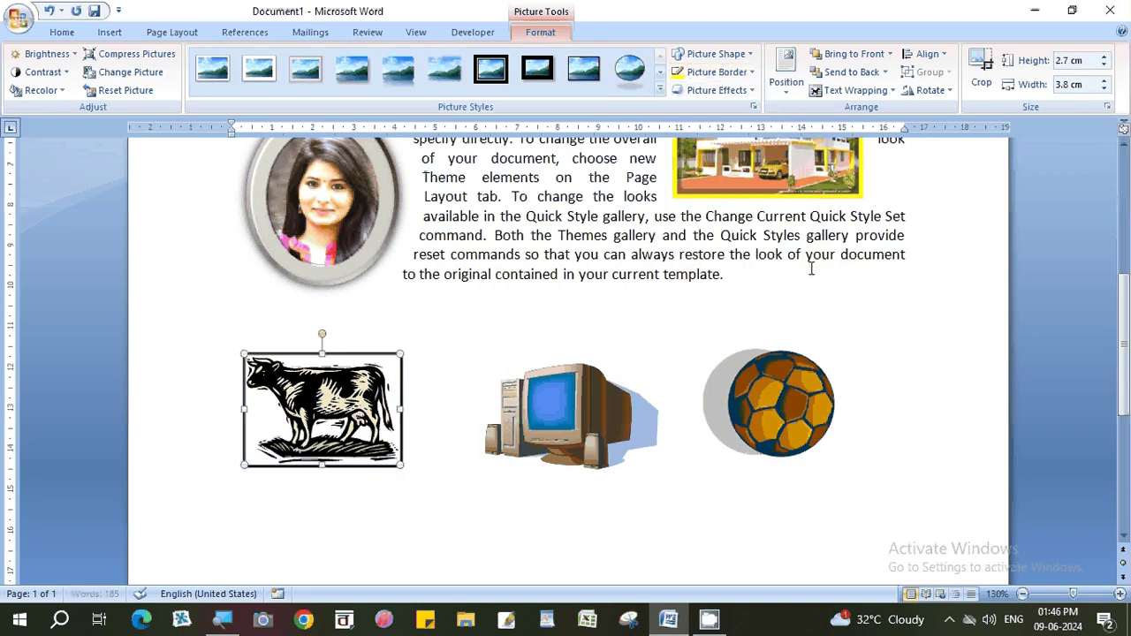
left_click(716, 78)
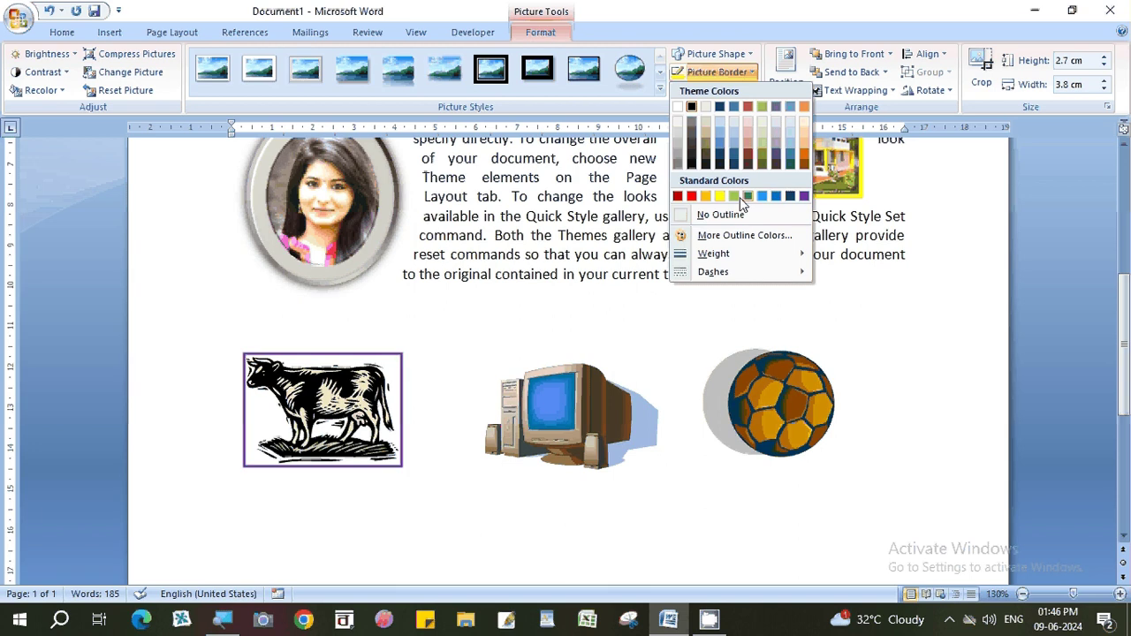
left_click(678, 196)
left_click(378, 498)
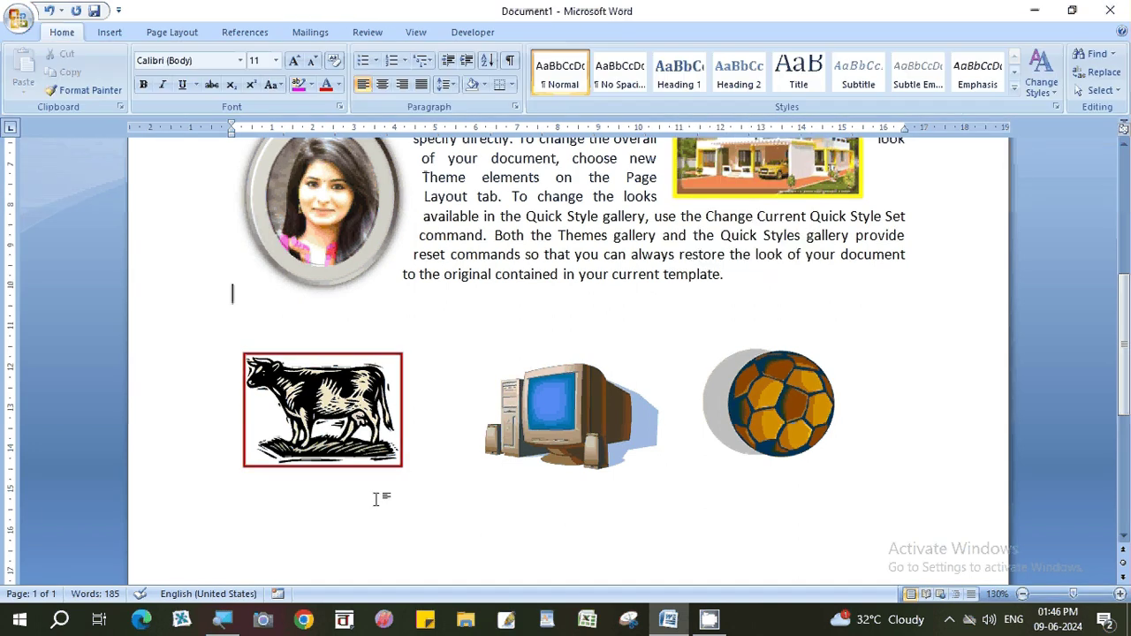
left_click(358, 426)
scroll(468, 424, "down", 1)
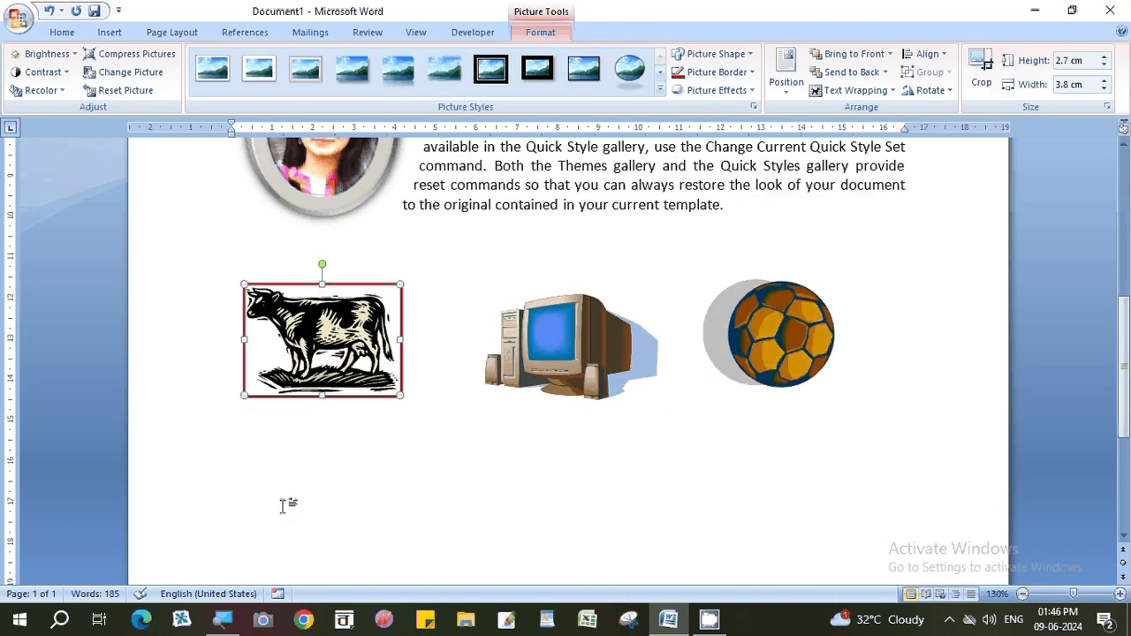
left_click(278, 485)
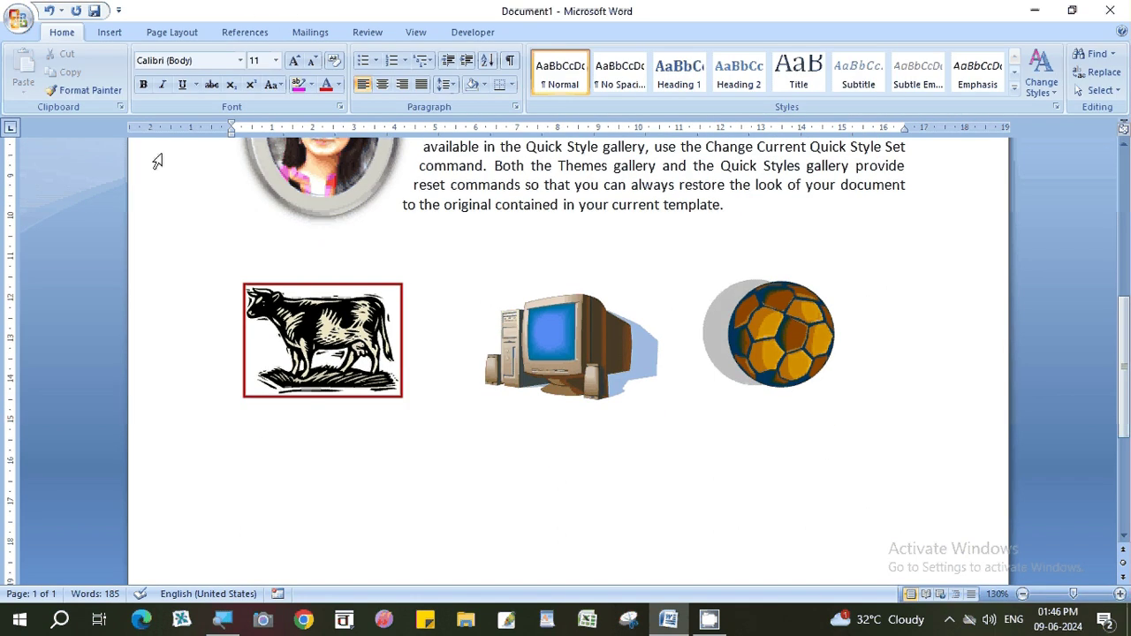
left_click(110, 33)
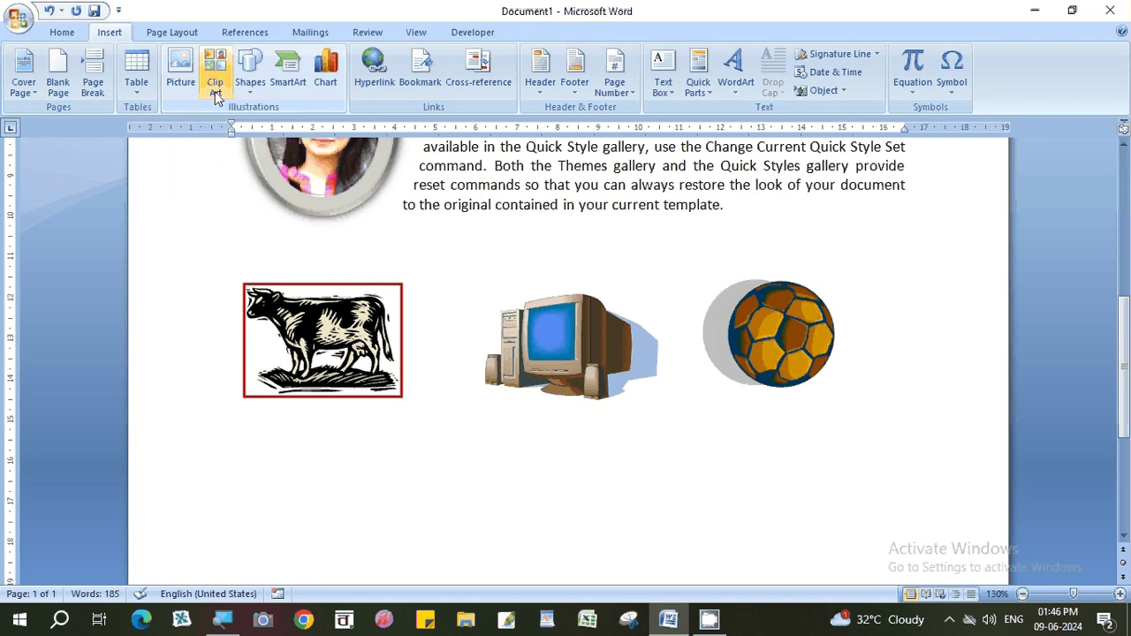
- Draw a circle below the cow picture and apply the orange shaded style with shadow
left_click(251, 84)
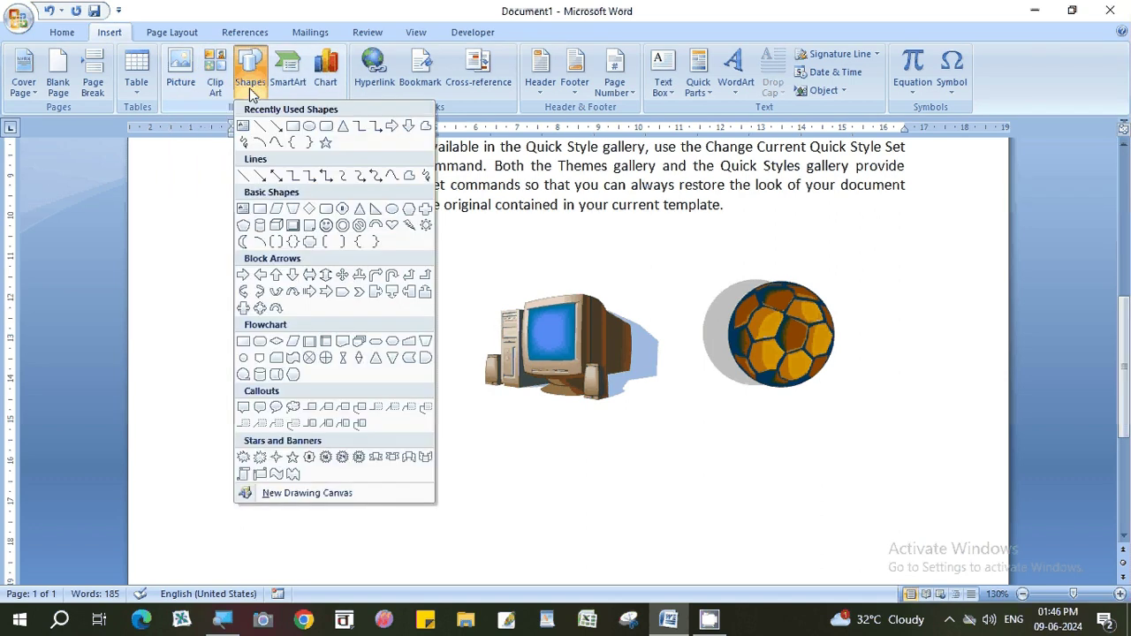
left_click(310, 125)
scroll(284, 370, "down", 2)
left_click_drag(266, 353, 381, 478)
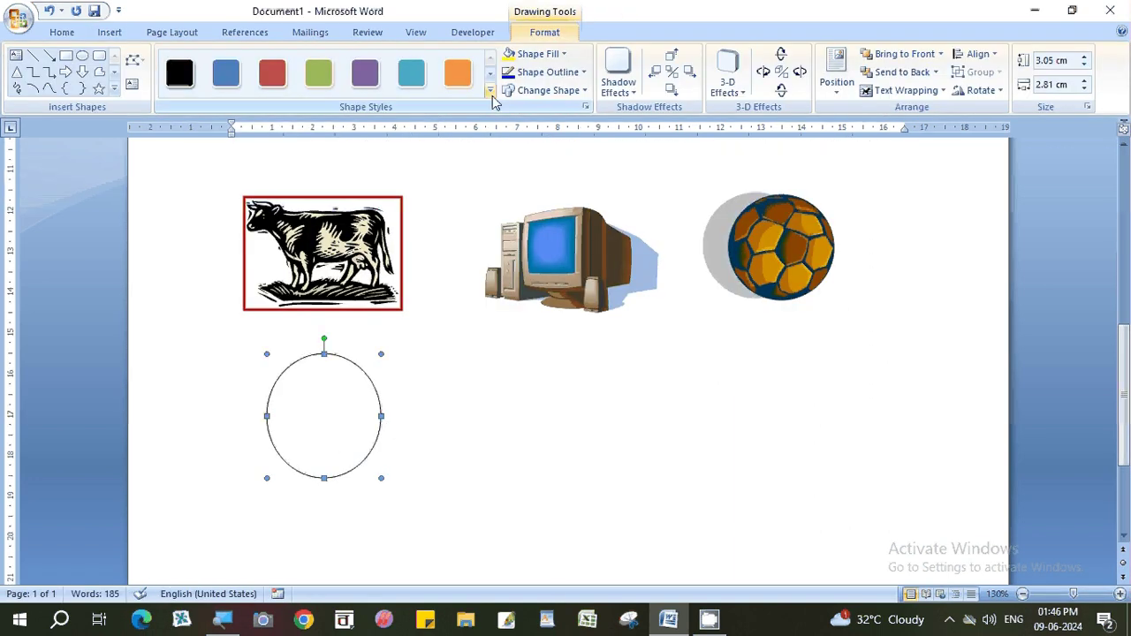
left_click(491, 92)
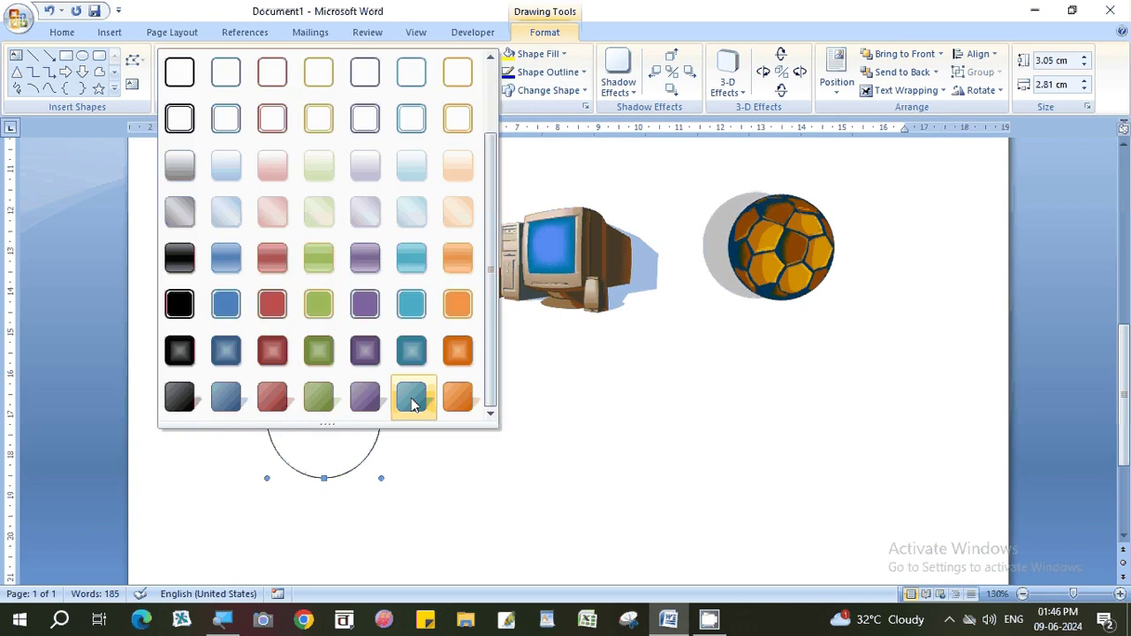
left_click(458, 397)
left_click(553, 445)
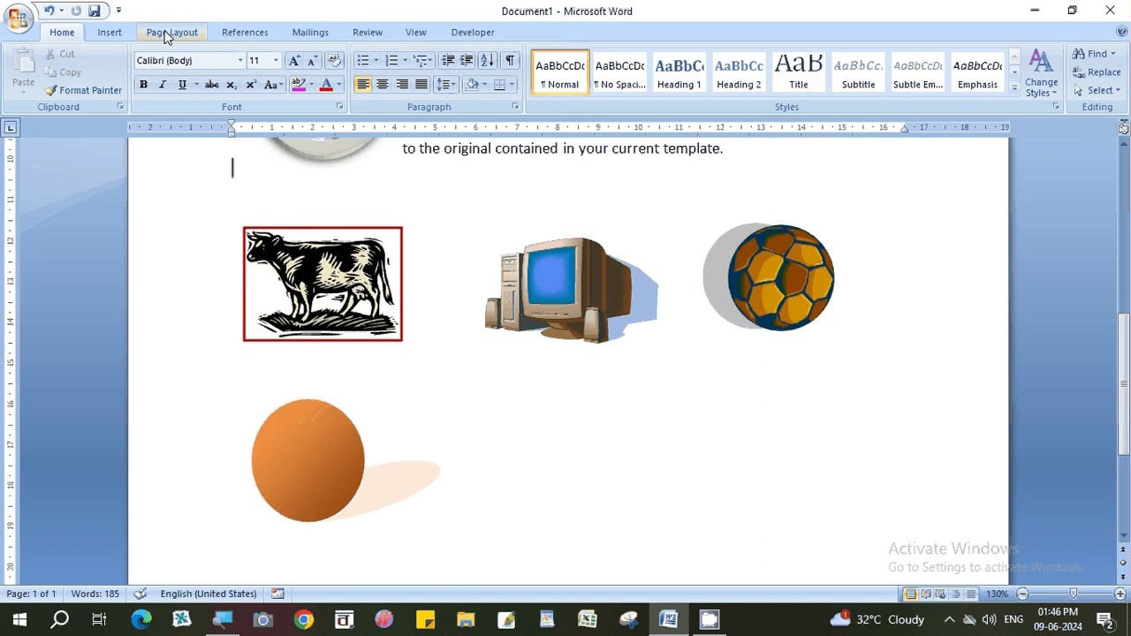
left_click(104, 33)
left_click(251, 79)
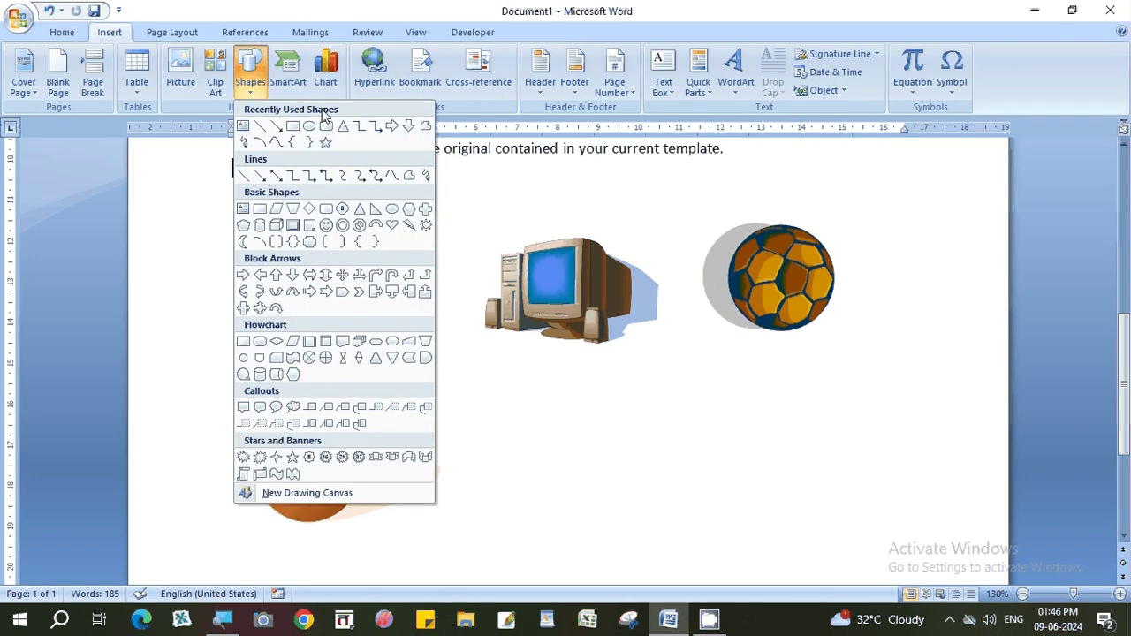
- Draw a 16-point star below the computer clip art with a purple outline style
left_click(325, 457)
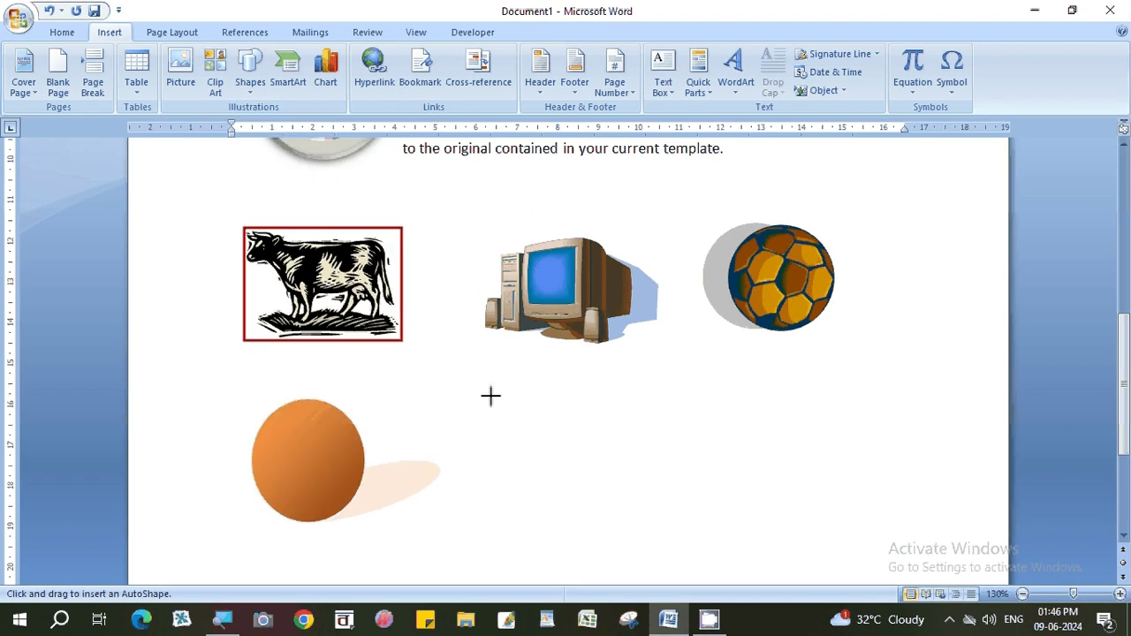
left_click_drag(492, 399, 605, 511)
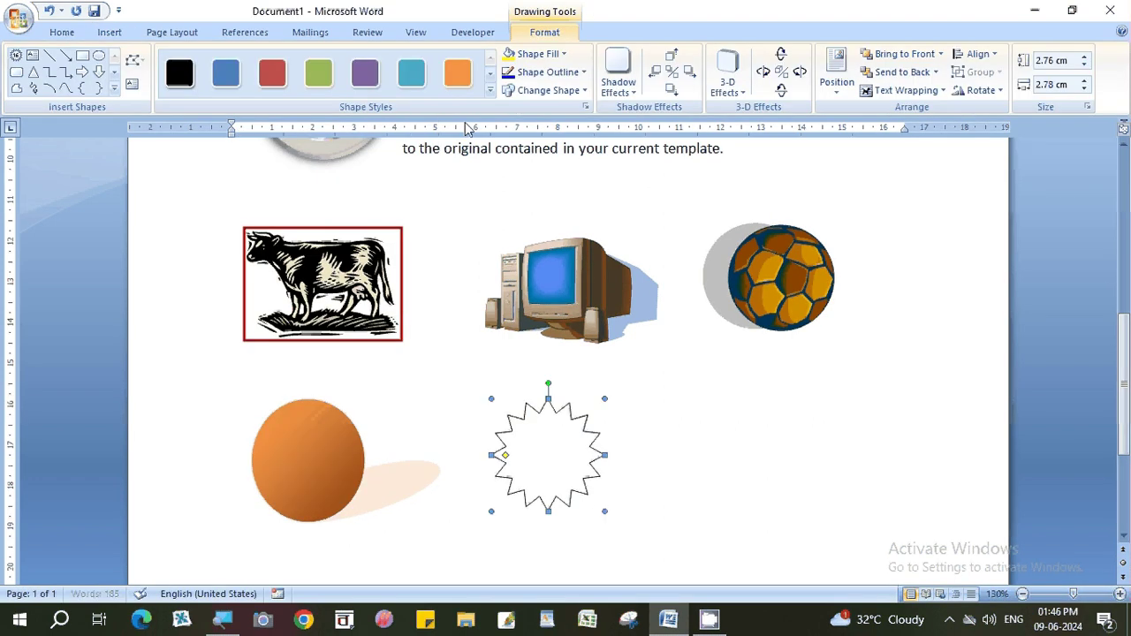
left_click(490, 91)
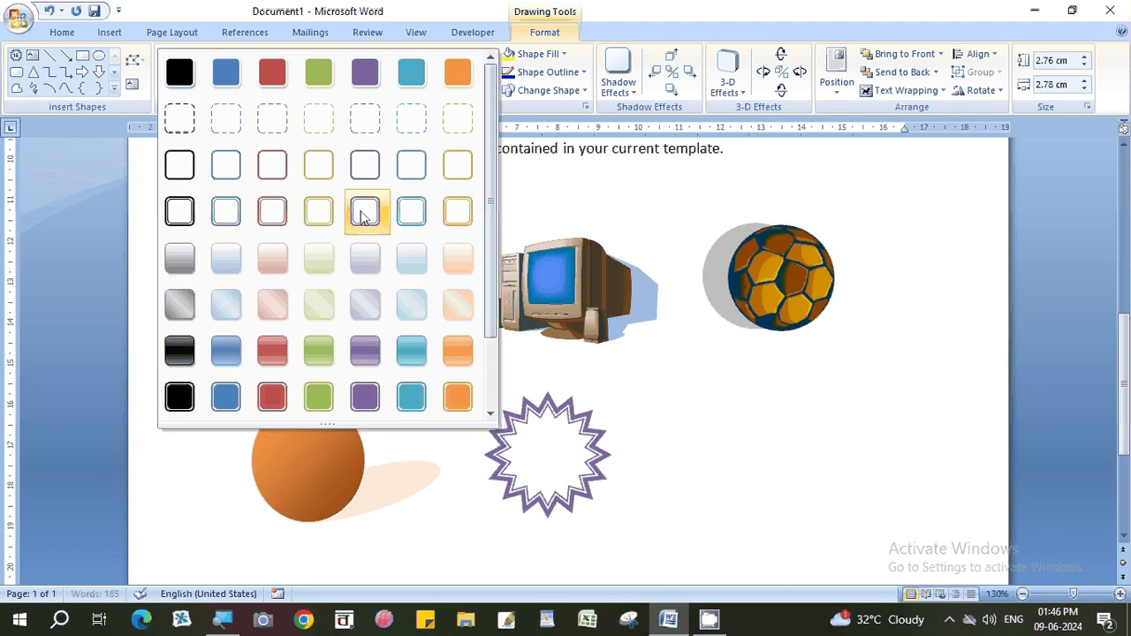
left_click(730, 472)
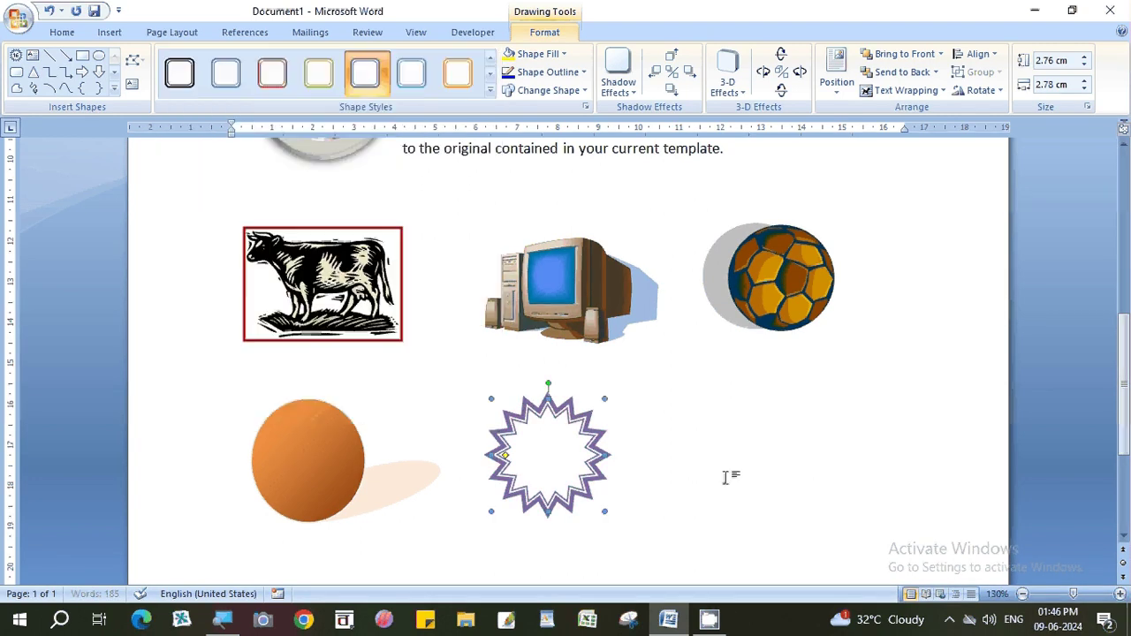
left_click(730, 472)
left_click(110, 32)
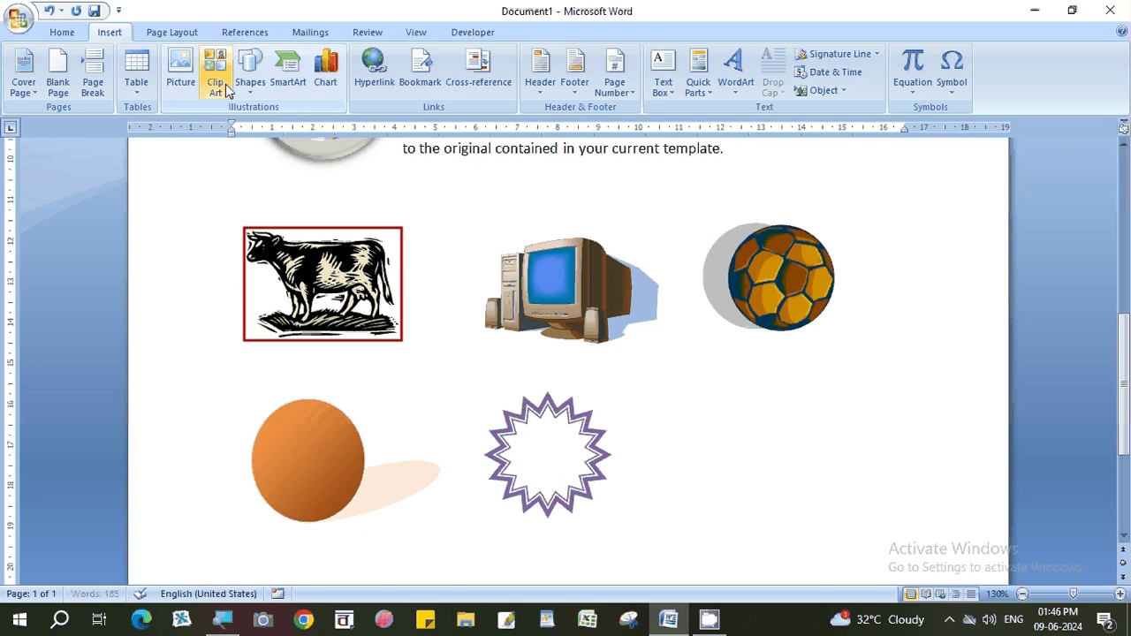
left_click(248, 79)
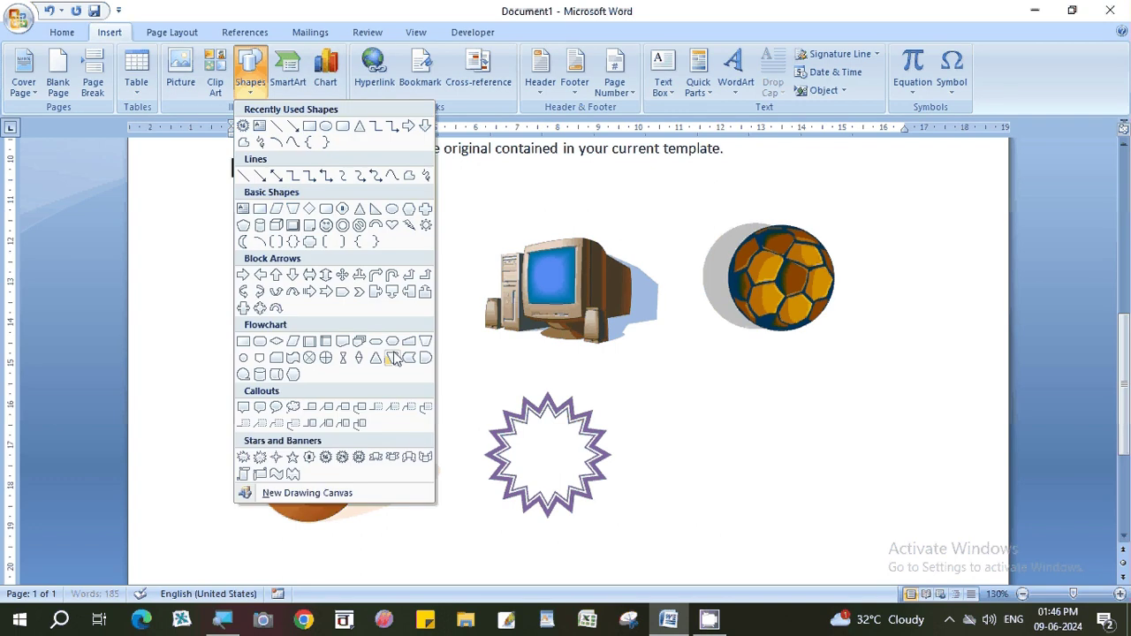
- Draw a ribbon banner right of the starburst and nudge the starburst slightly right
left_click(424, 464)
left_click_drag(726, 400, 948, 483)
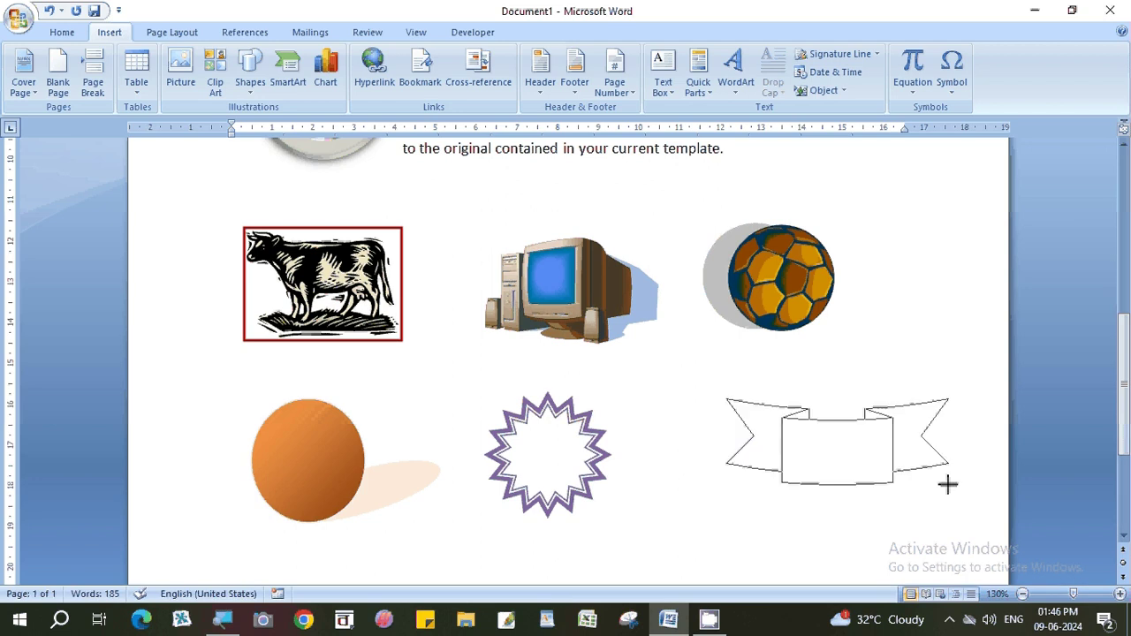
left_click(575, 489)
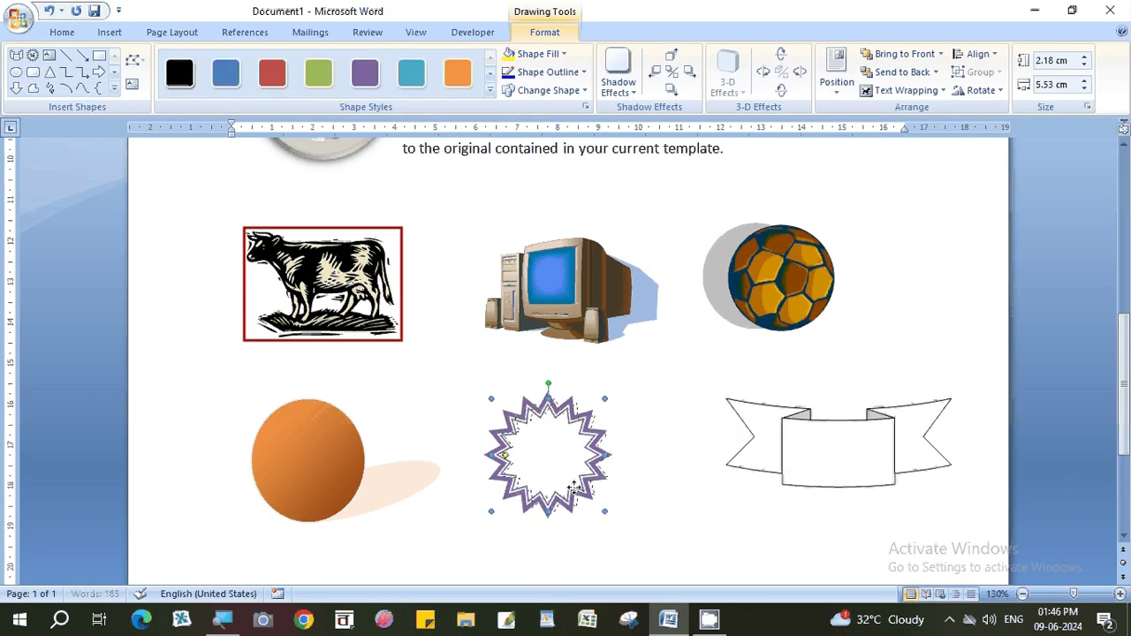
left_click_drag(574, 489, 585, 489)
- Add the text 'COMPUTER' to the banner and centre it
left_click(833, 447)
right_click(837, 444)
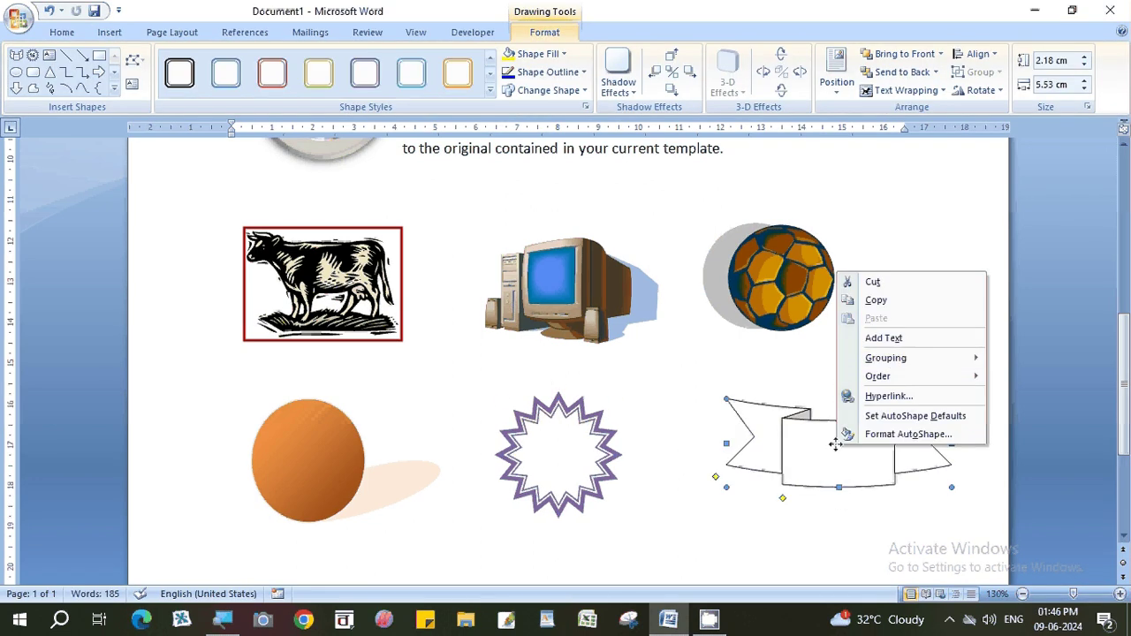
left_click(884, 338)
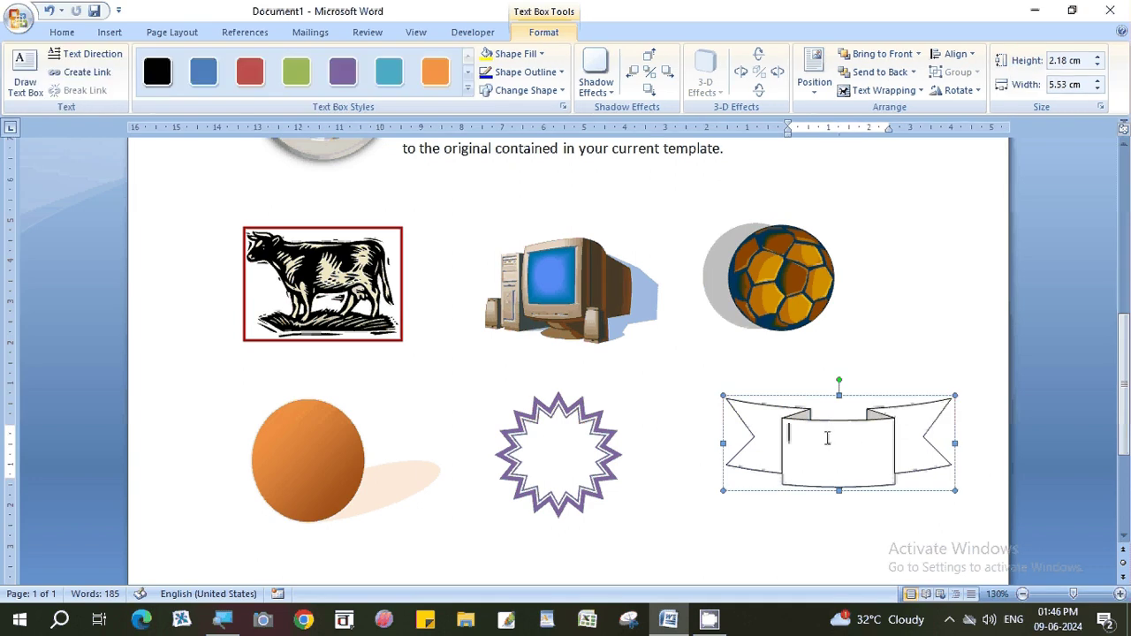
type("CO")
type("MPUTER")
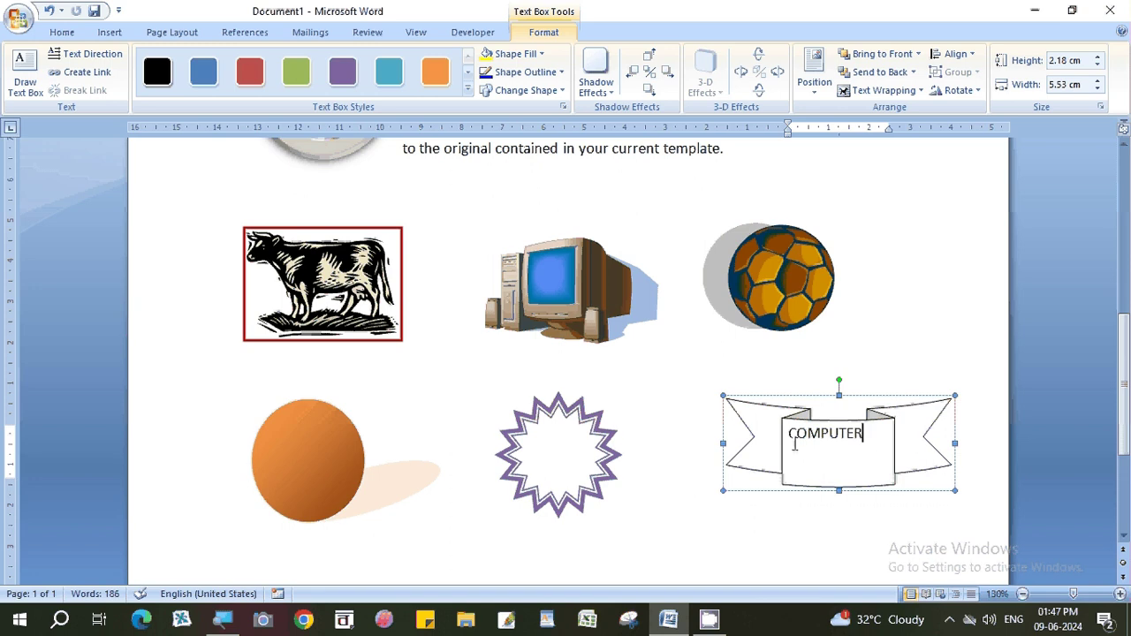
key("ctrl+a")
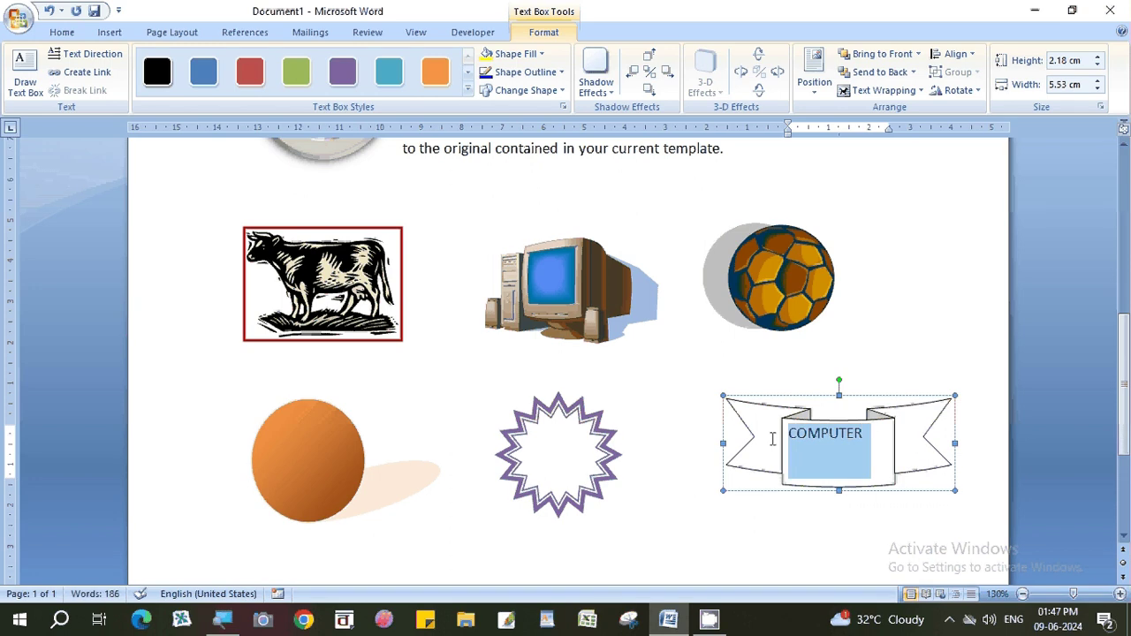
left_click(62, 32)
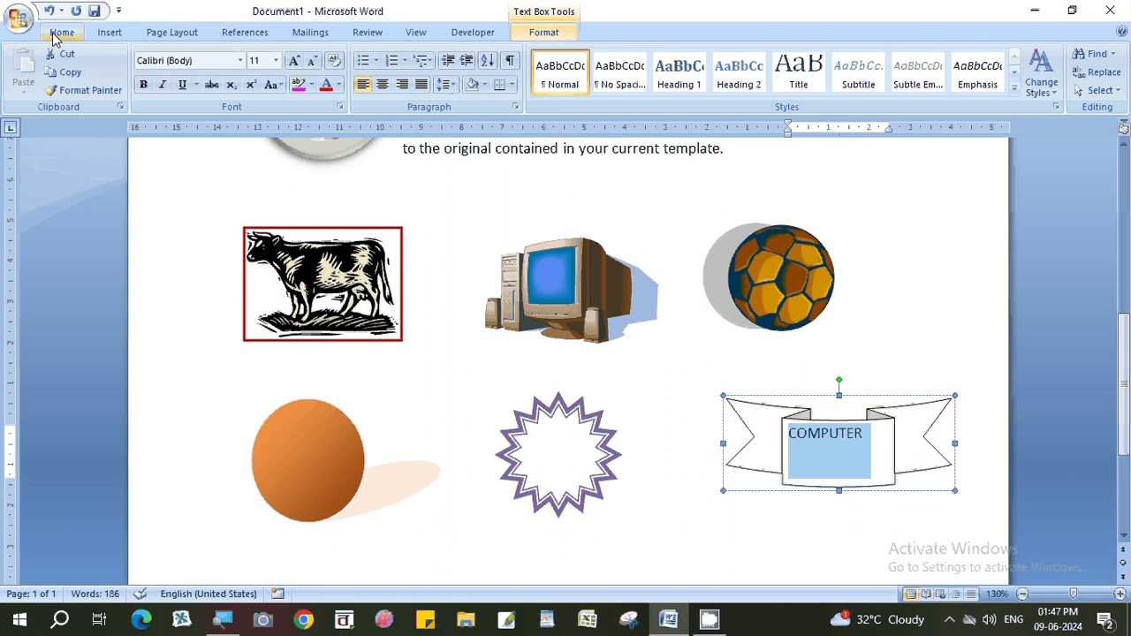
left_click(382, 84)
left_click(811, 447)
left_click(854, 336)
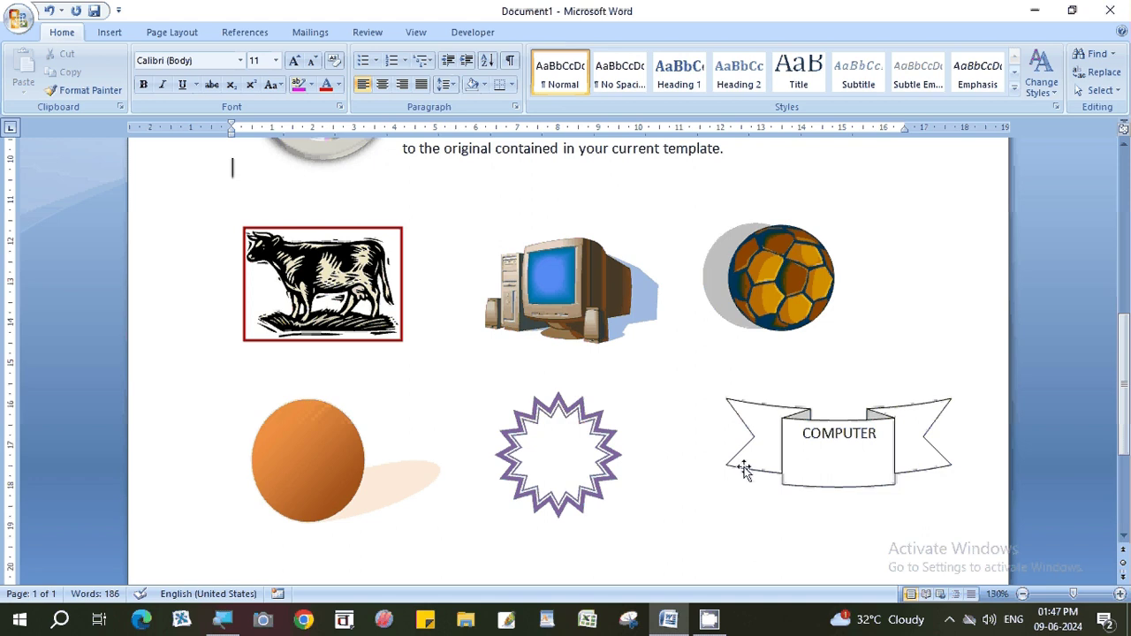
- Apply a yellow shape fill to the COMPUTER ribbon banner
left_click(749, 413)
left_click(544, 33)
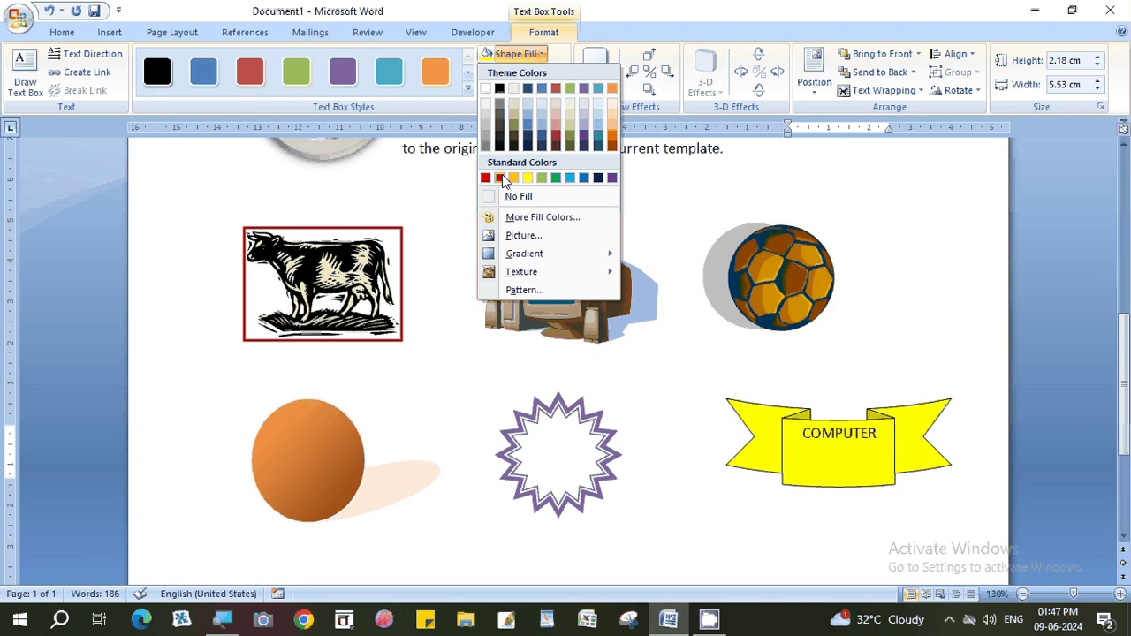
left_click(533, 178)
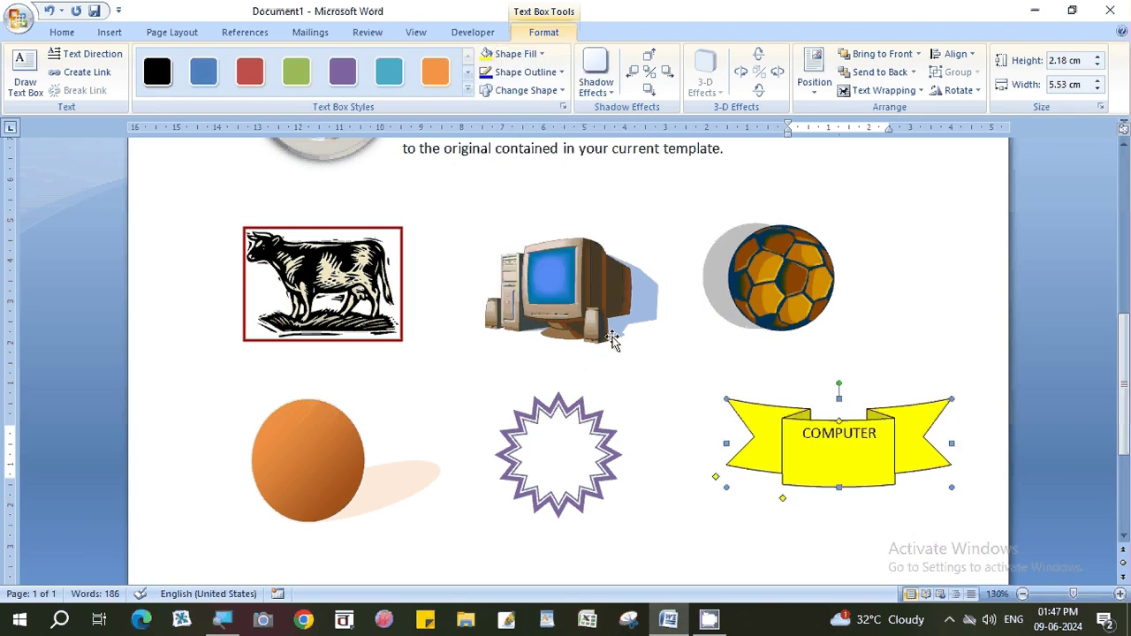
scroll(601, 349, "down", 2)
scroll(531, 397, "down", 2)
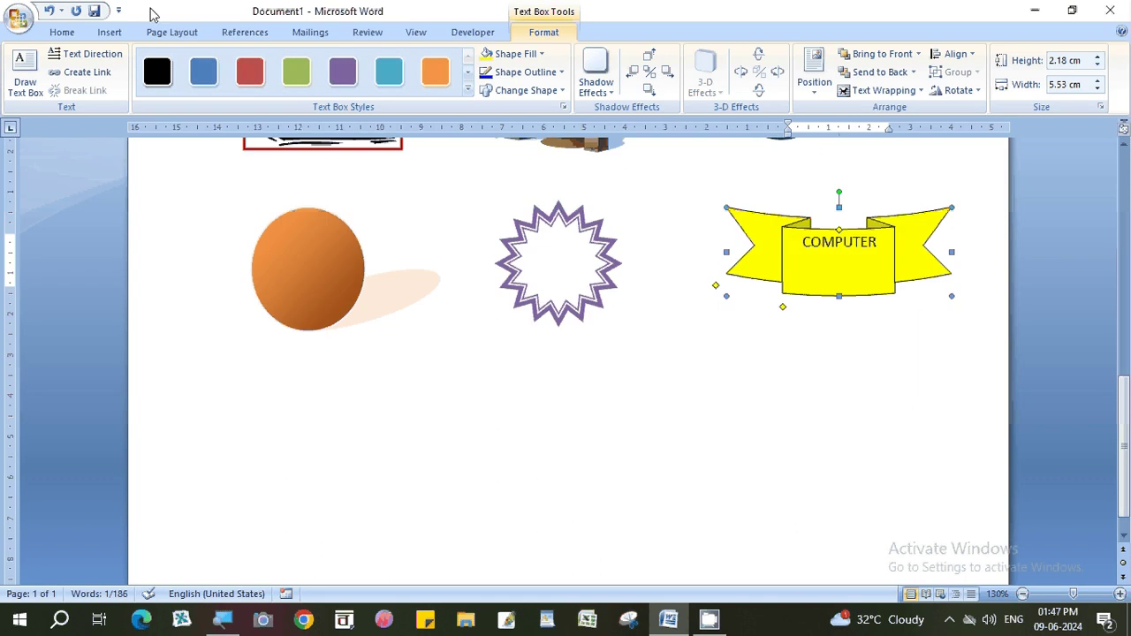
left_click(110, 32)
- Draw a long right block arrow below the ball and starburst with a light-blue gradient style
left_click(247, 80)
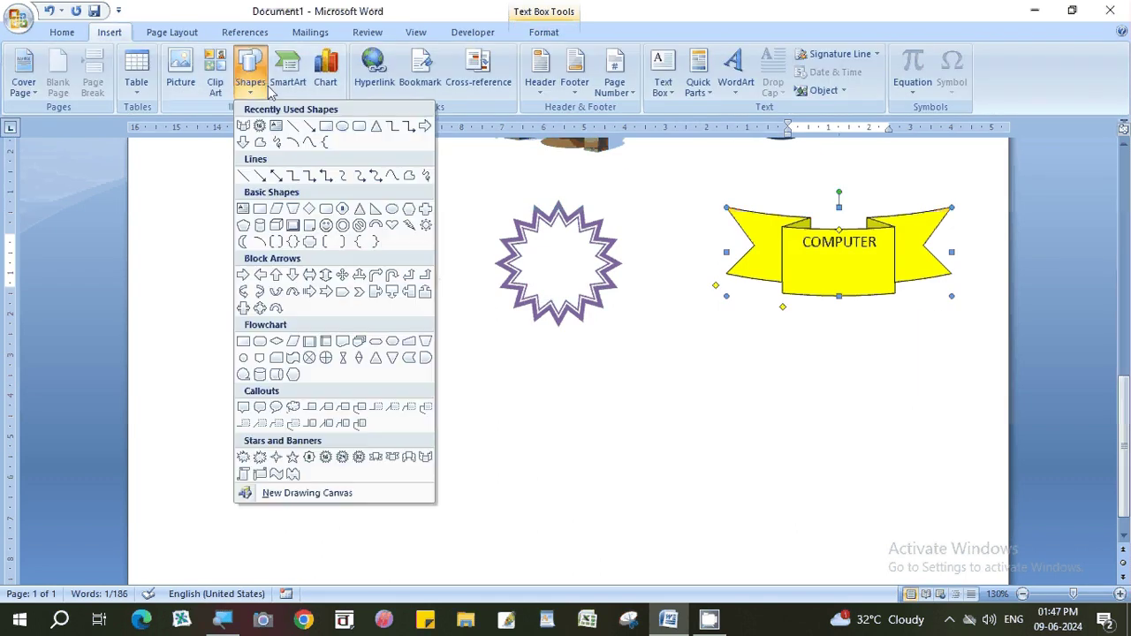
left_click(425, 125)
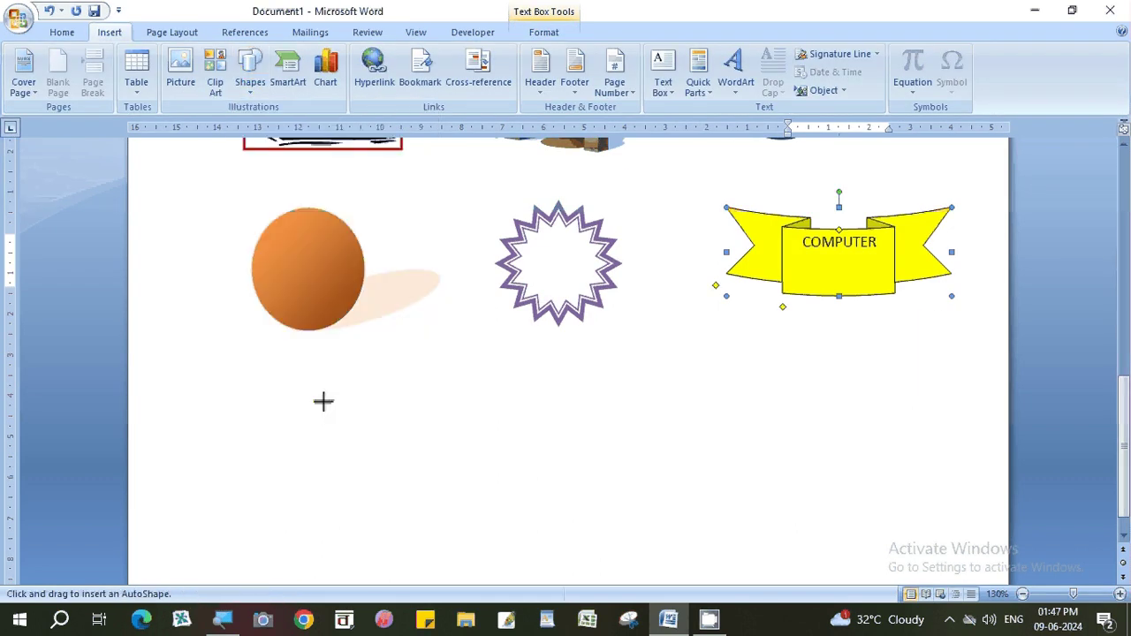
left_click_drag(312, 392, 851, 492)
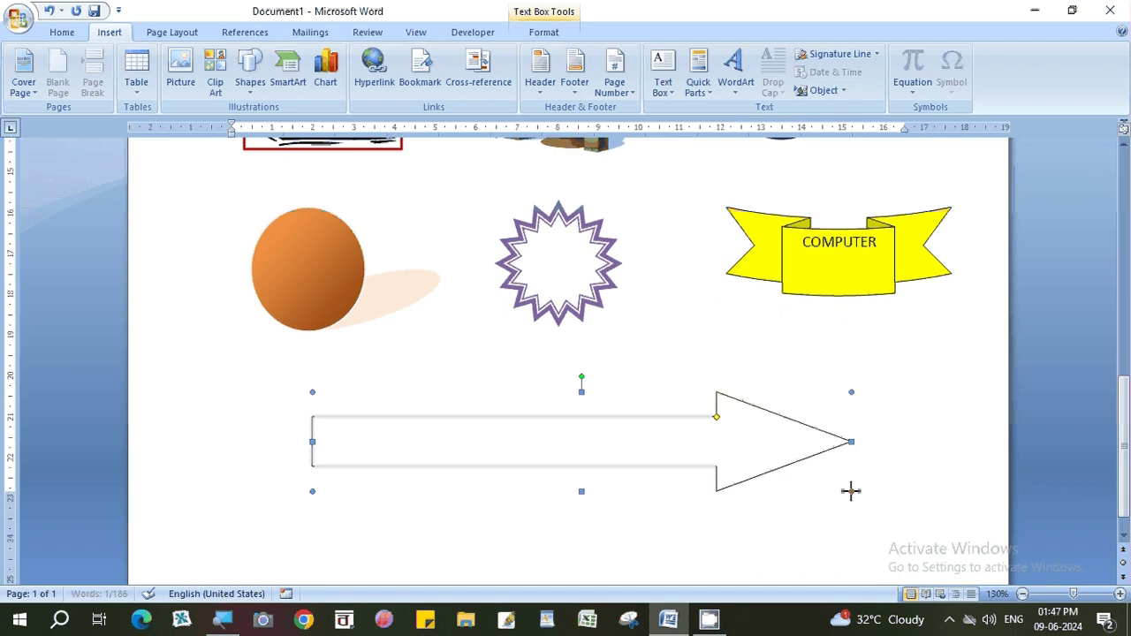
left_click(487, 92)
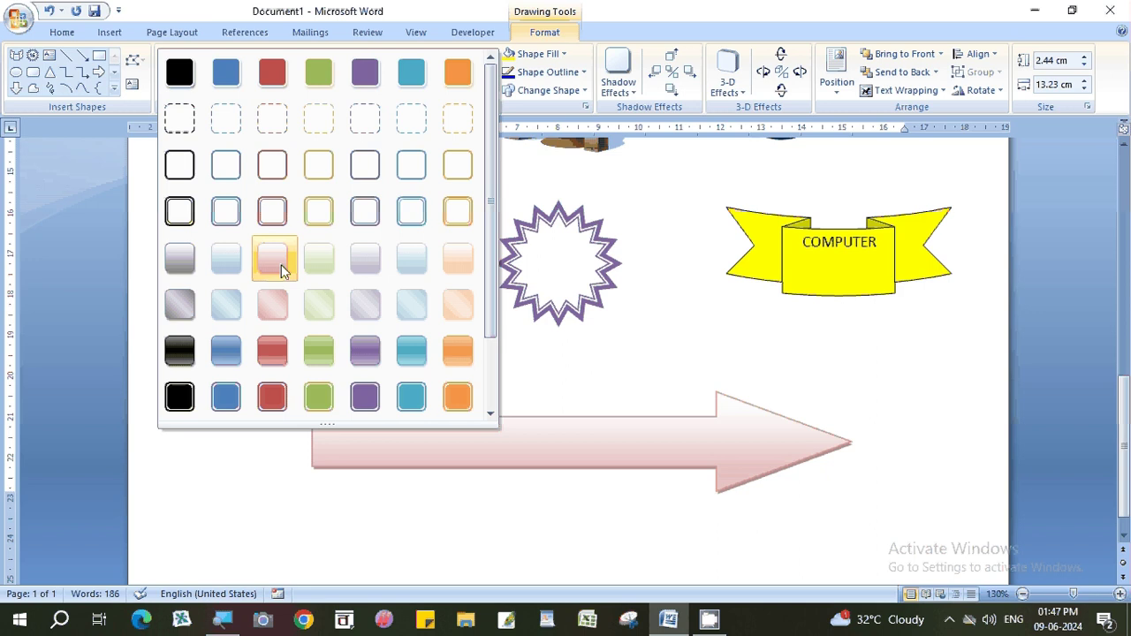
left_click(219, 278)
scroll(498, 366, "down", 1)
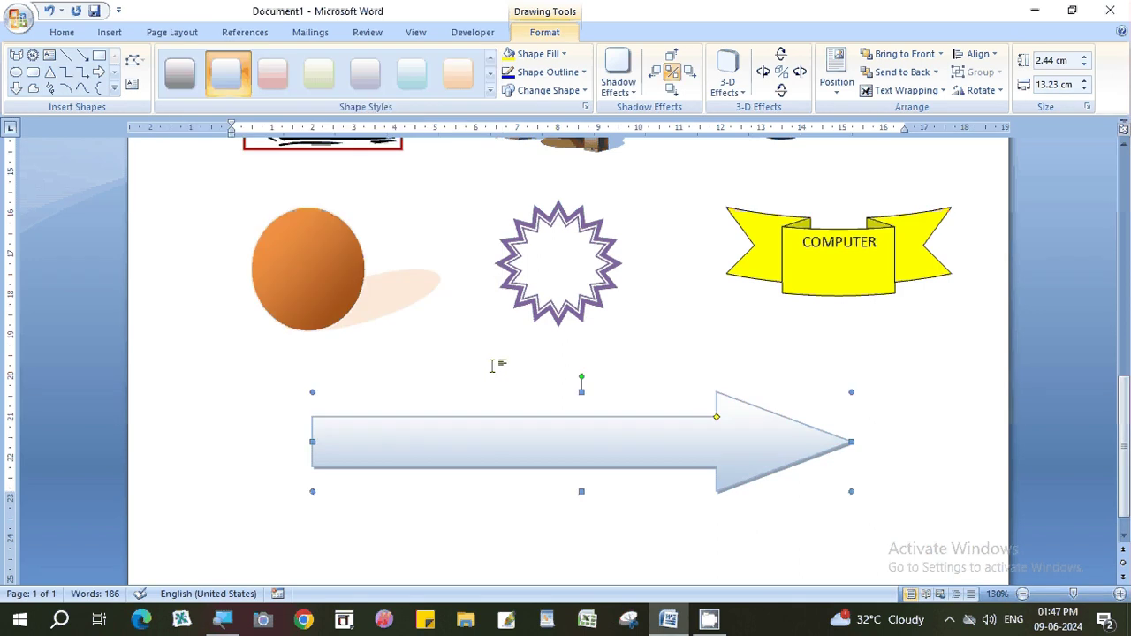
scroll(498, 366, "down", 2)
scroll(496, 371, "down", 2)
scroll(498, 372, "up", 2)
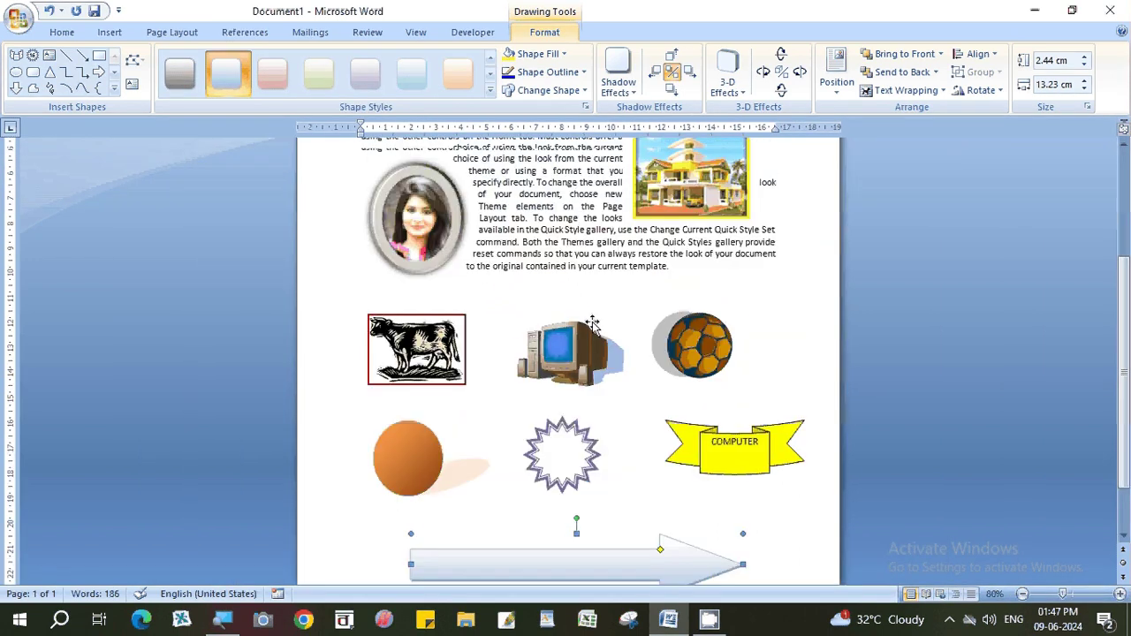
scroll(509, 300, "up", 2)
scroll(522, 228, "up", 2)
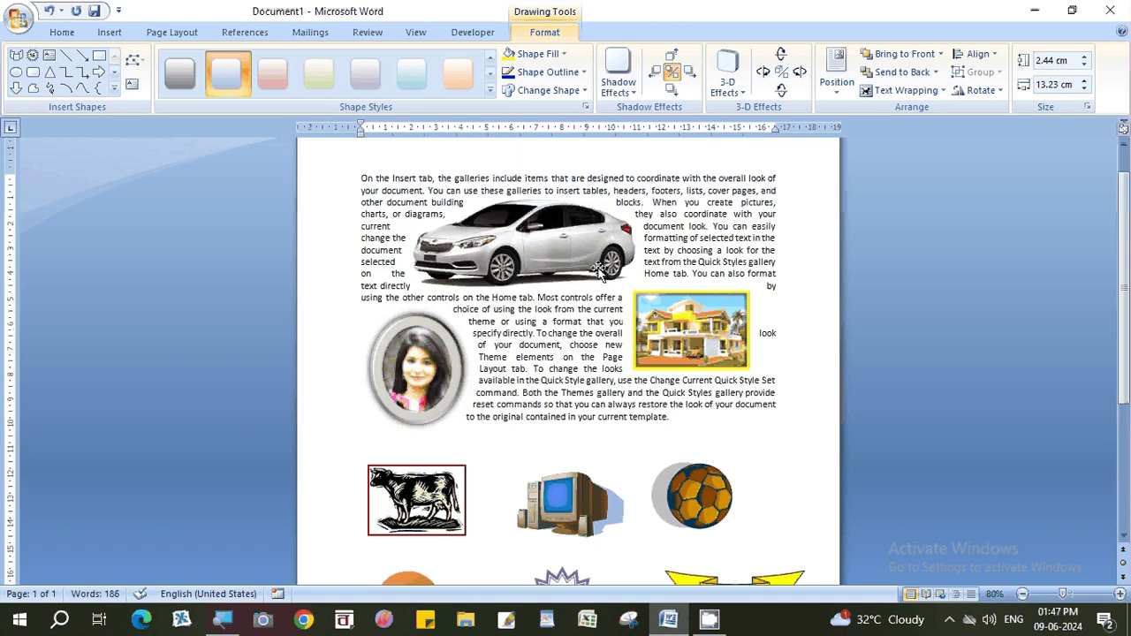
scroll(484, 448, "down", 1)
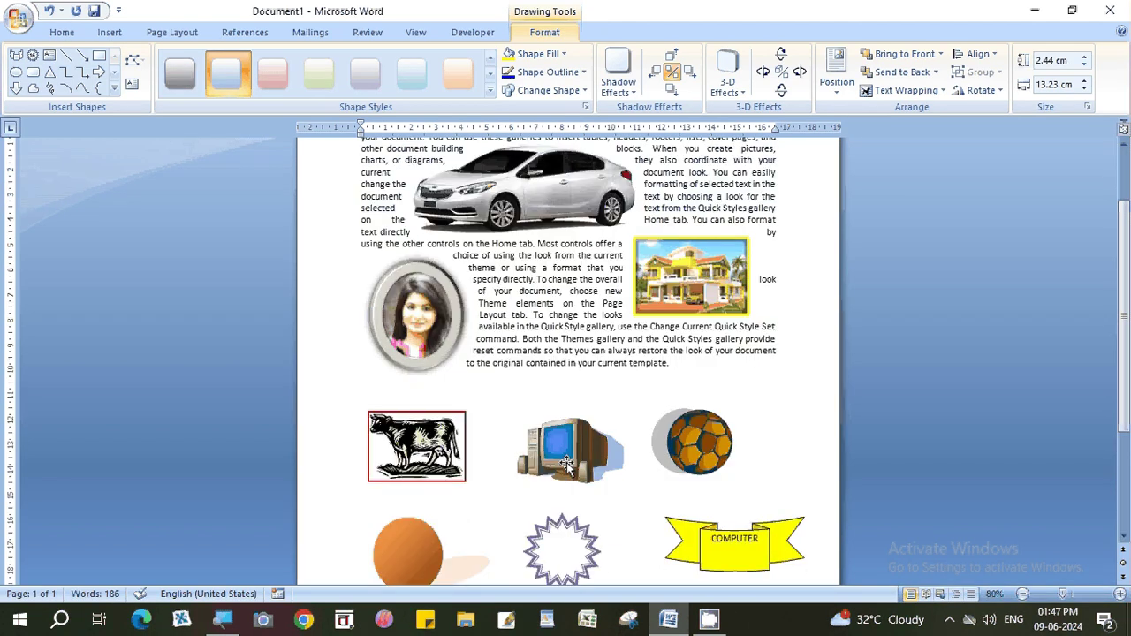
scroll(657, 483, "down", 1)
scroll(658, 482, "down", 1)
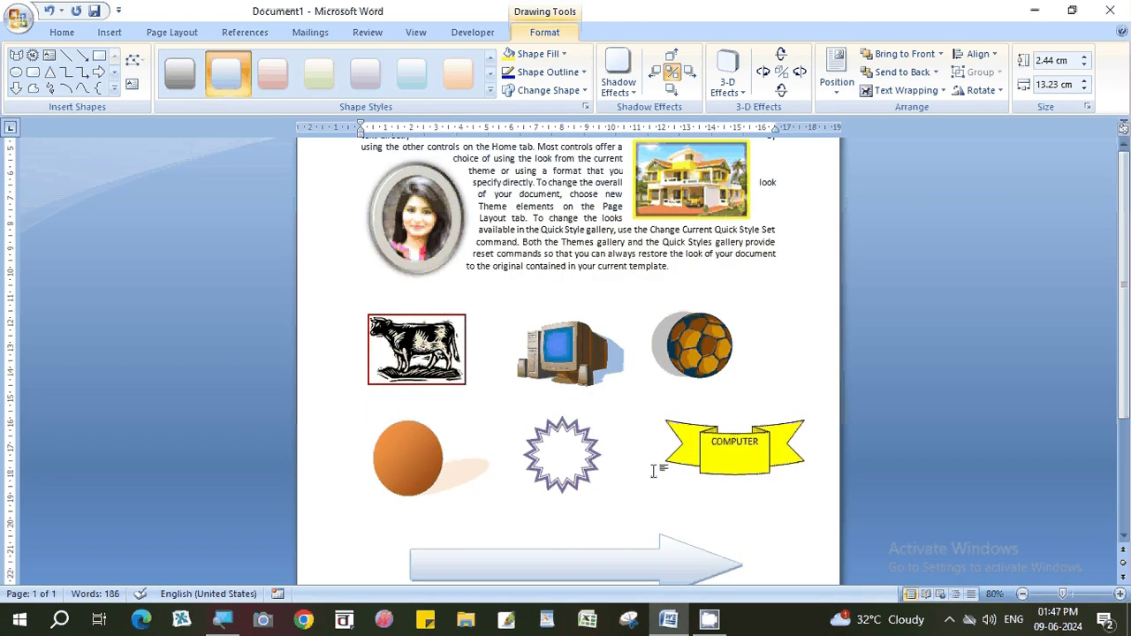
scroll(404, 437, "down", 2)
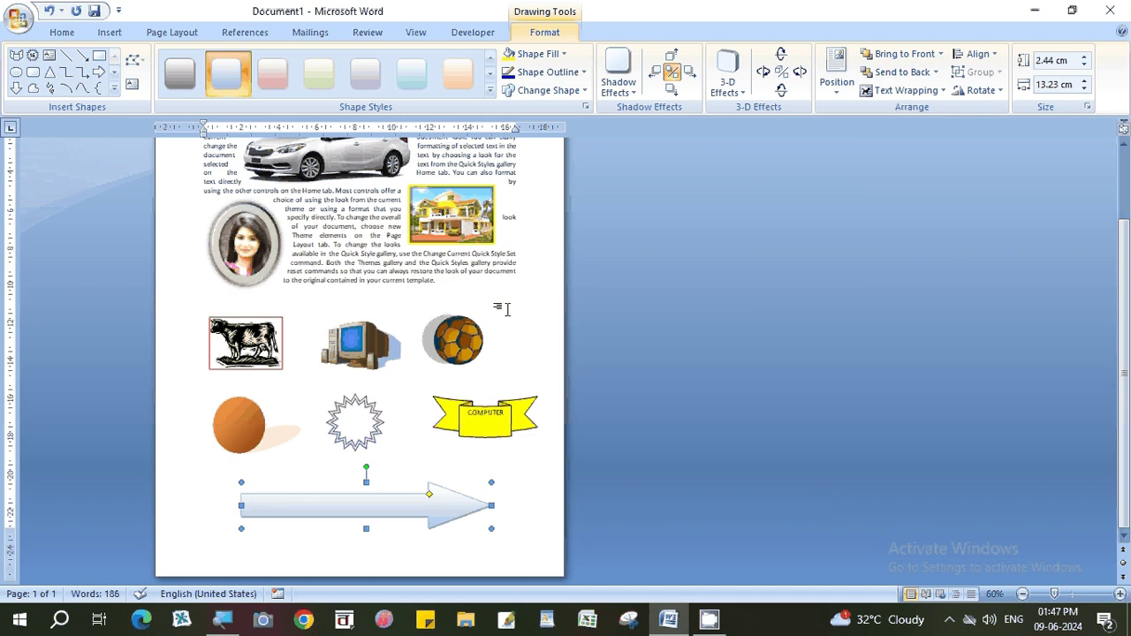
scroll(506, 310, "up", 2)
scroll(506, 310, "up", 1)
scroll(506, 310, "up", 1)
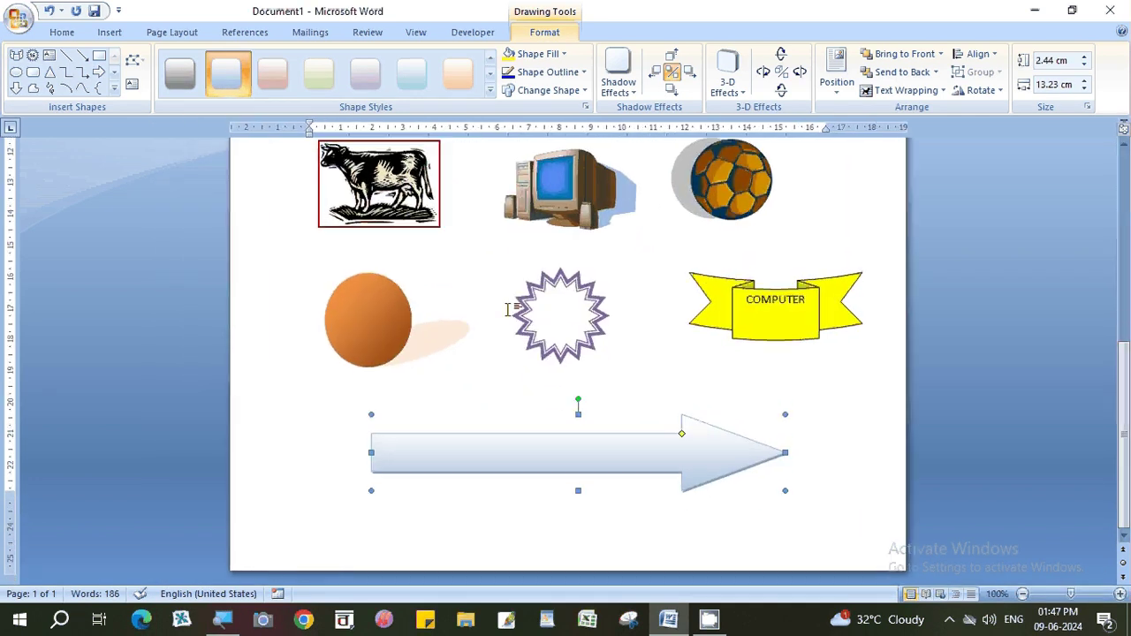
scroll(506, 310, "up", 1)
scroll(509, 309, "down", 5)
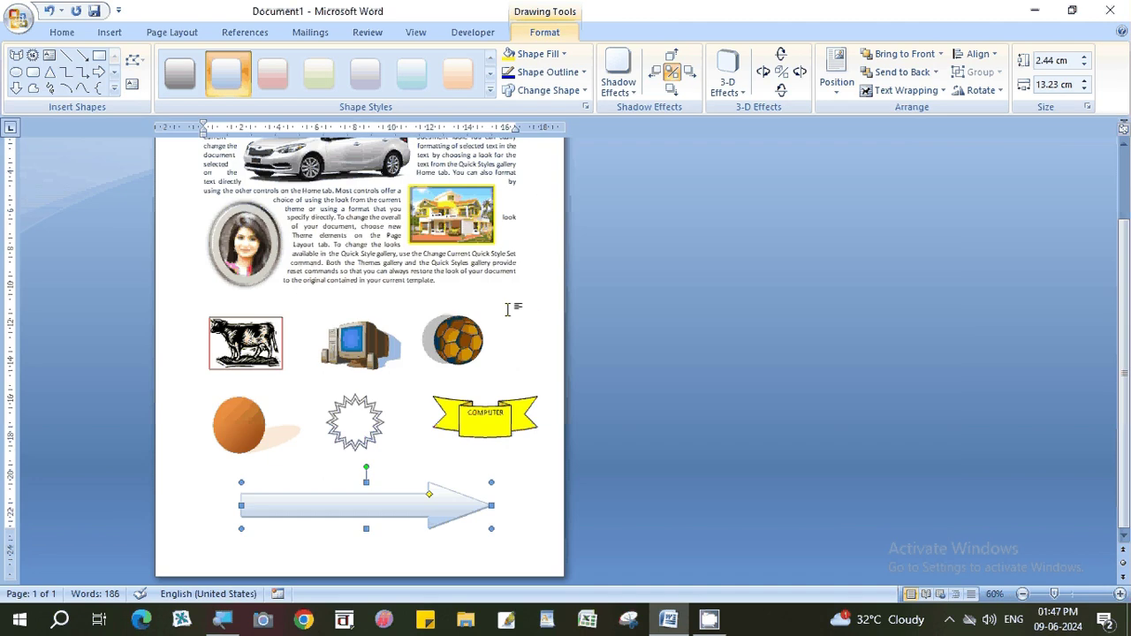
scroll(507, 309, "down", 1)
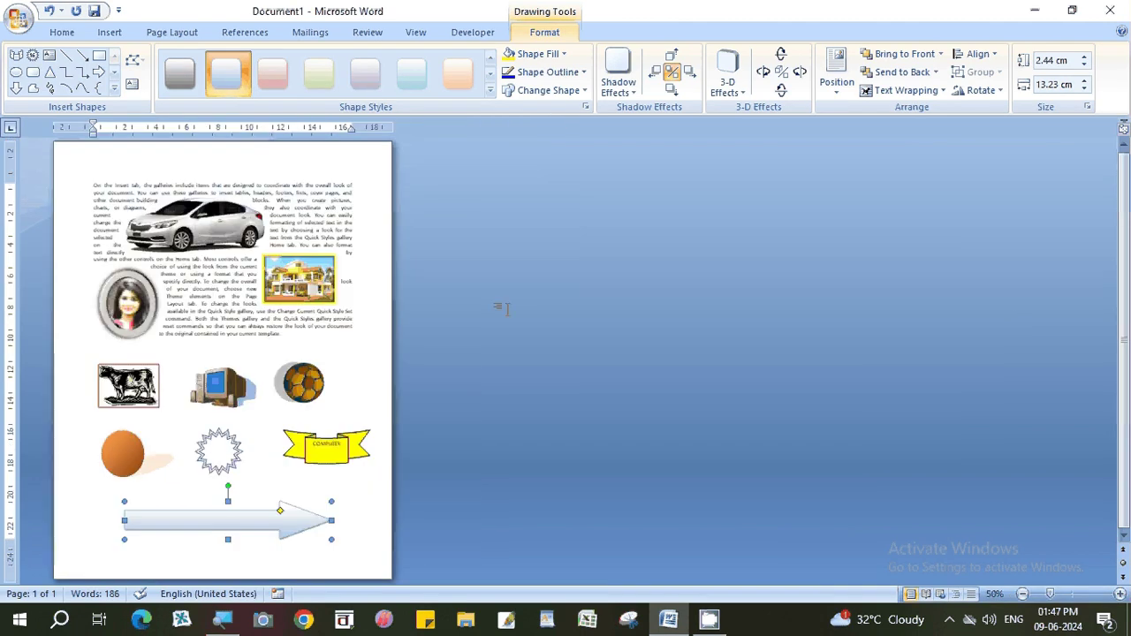